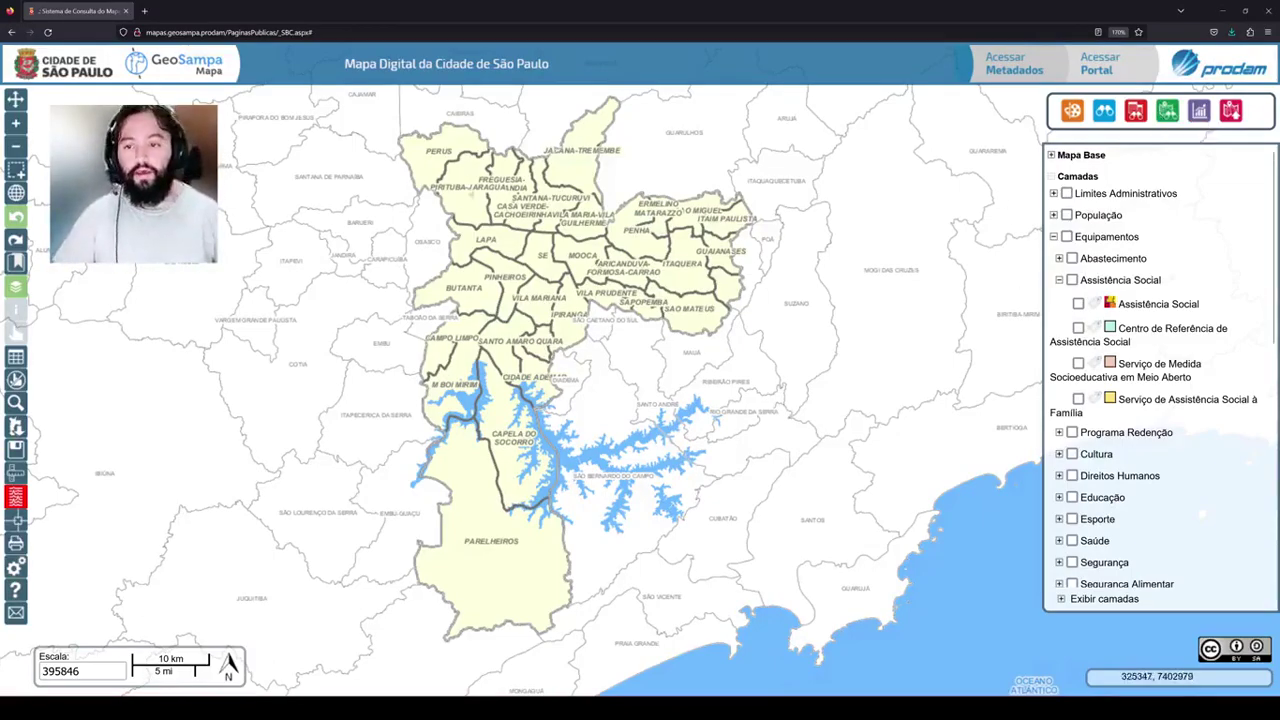
# - Search the map by district for JARAGUA, and close the search panel to view the located area
pyautogui.click(15, 402)
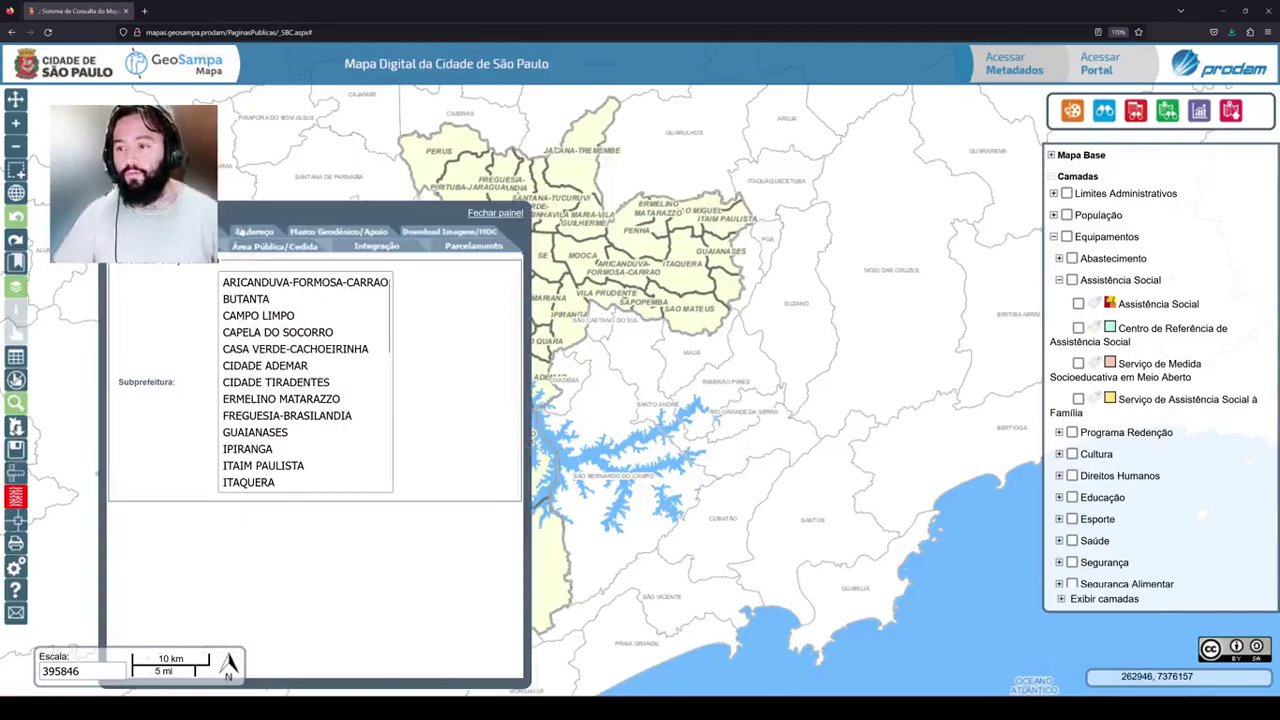
pyautogui.click(240, 231)
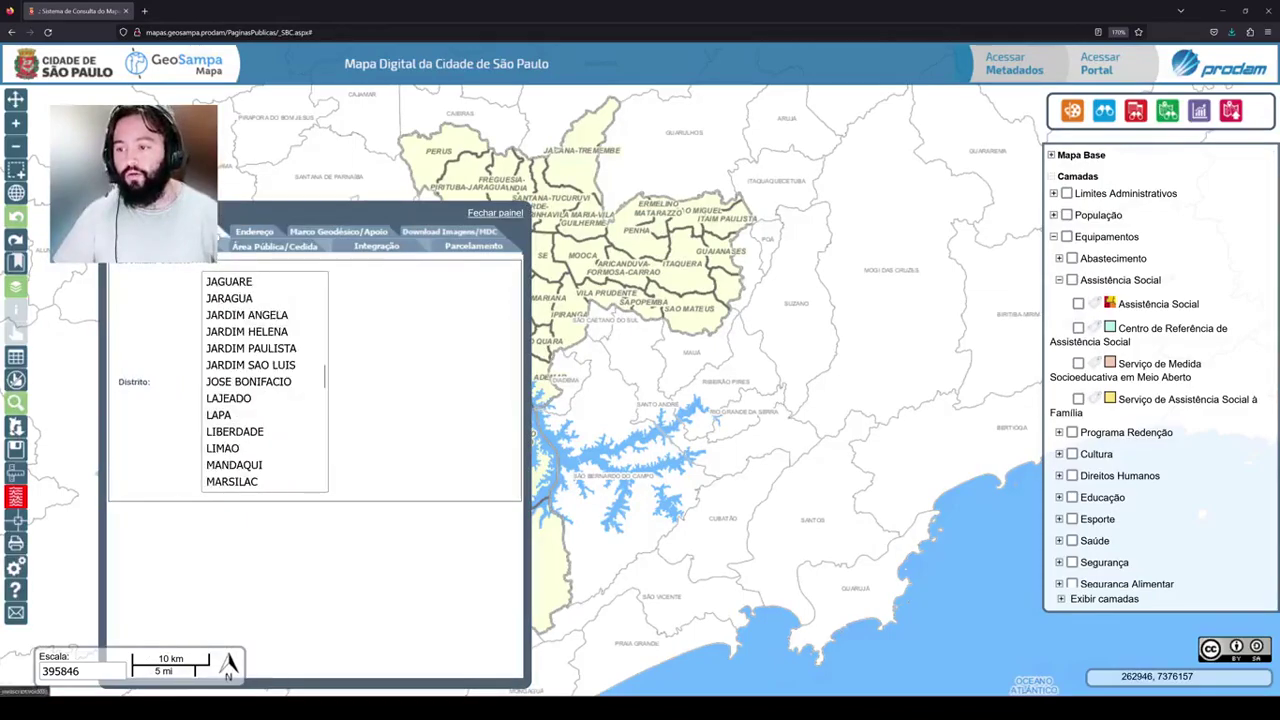
pyautogui.click(253, 299)
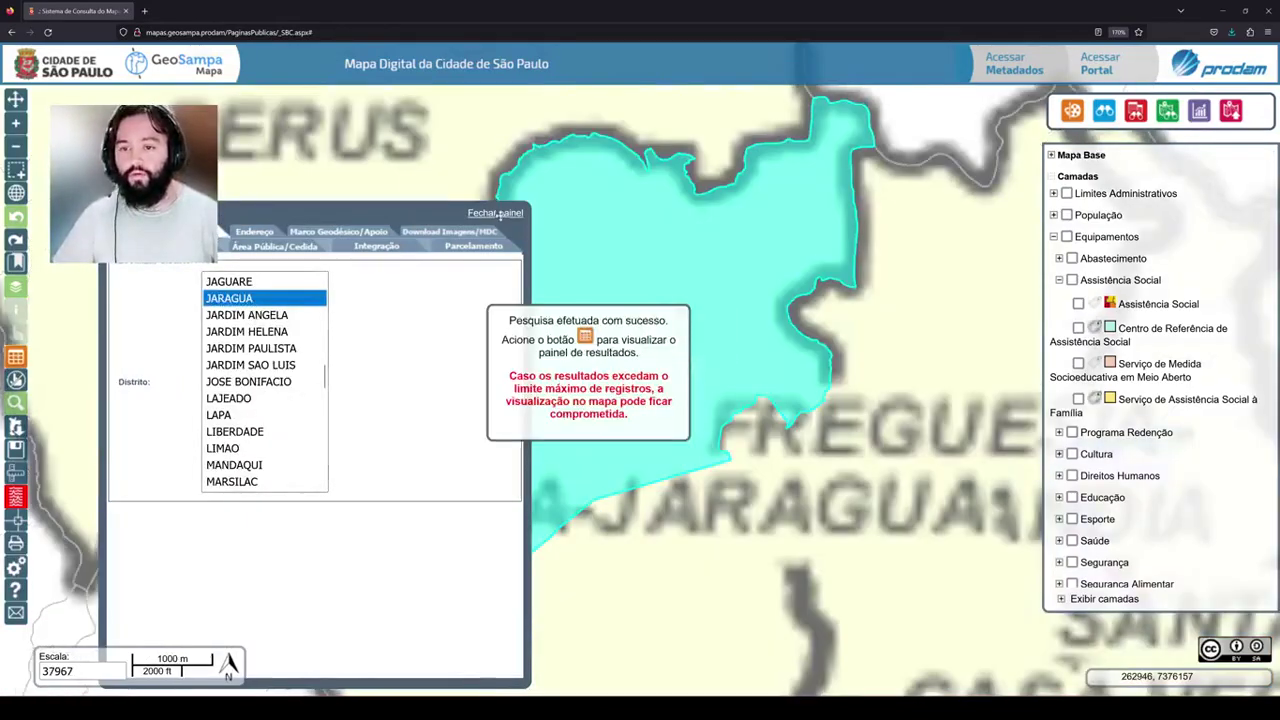
pyautogui.click(500, 215)
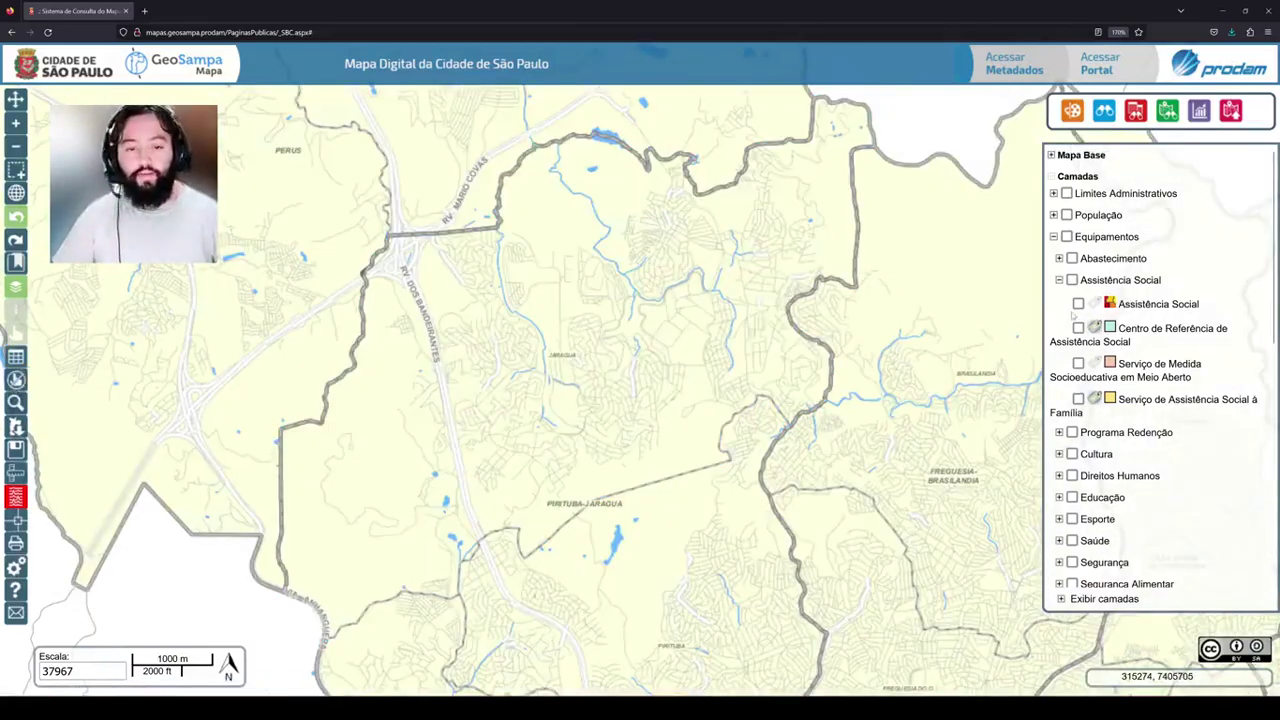
# - Show the Assistência Social facilities layer on the map and check its legend
pyautogui.click(1078, 304)
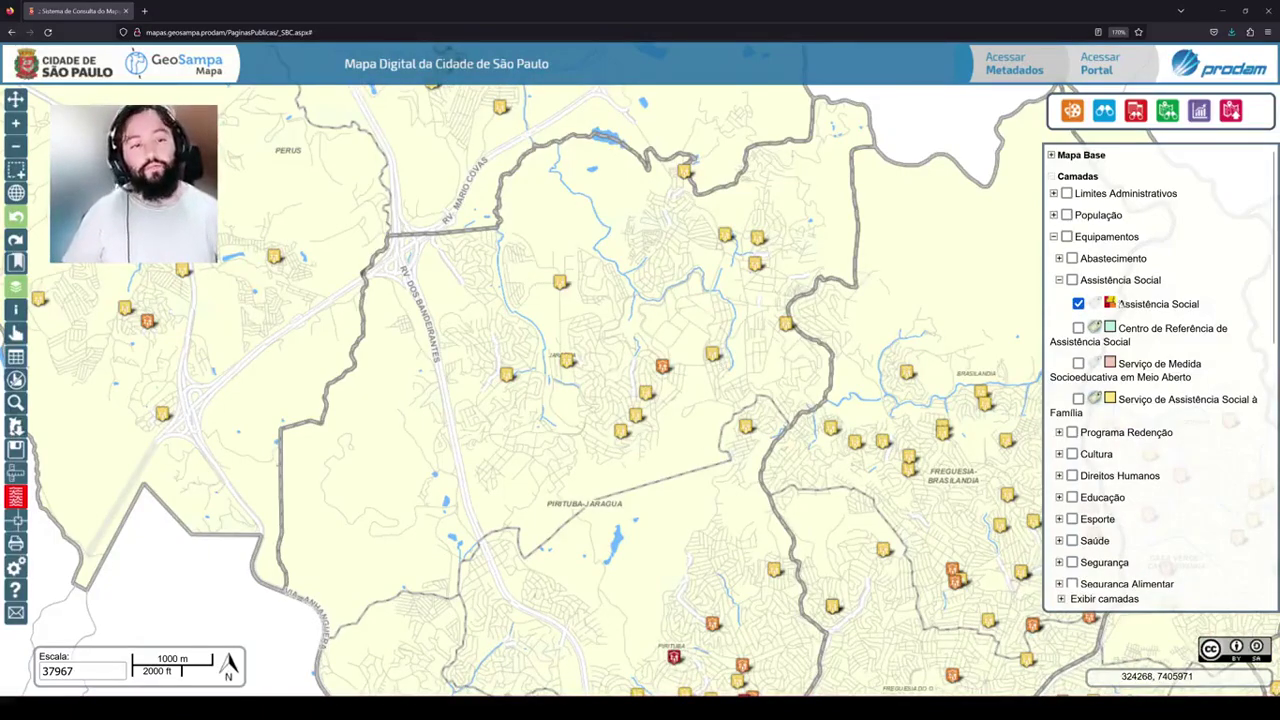
pyautogui.click(16, 334)
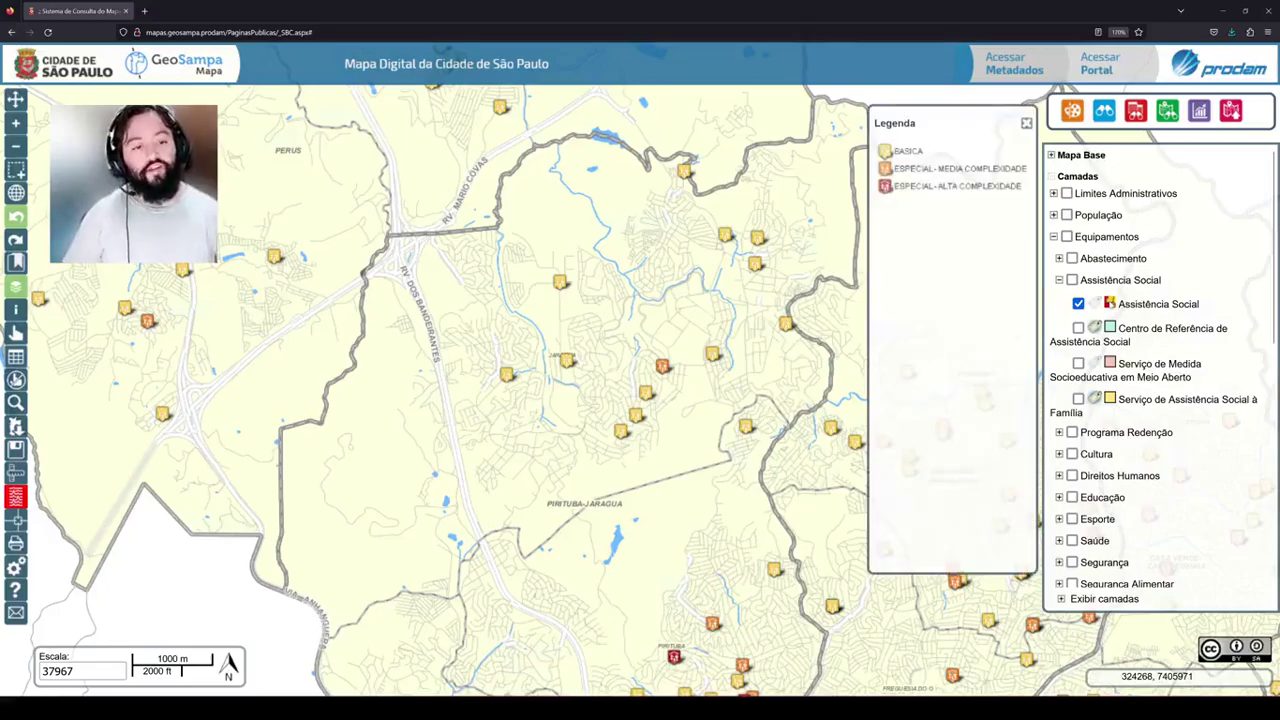
pyautogui.click(1026, 123)
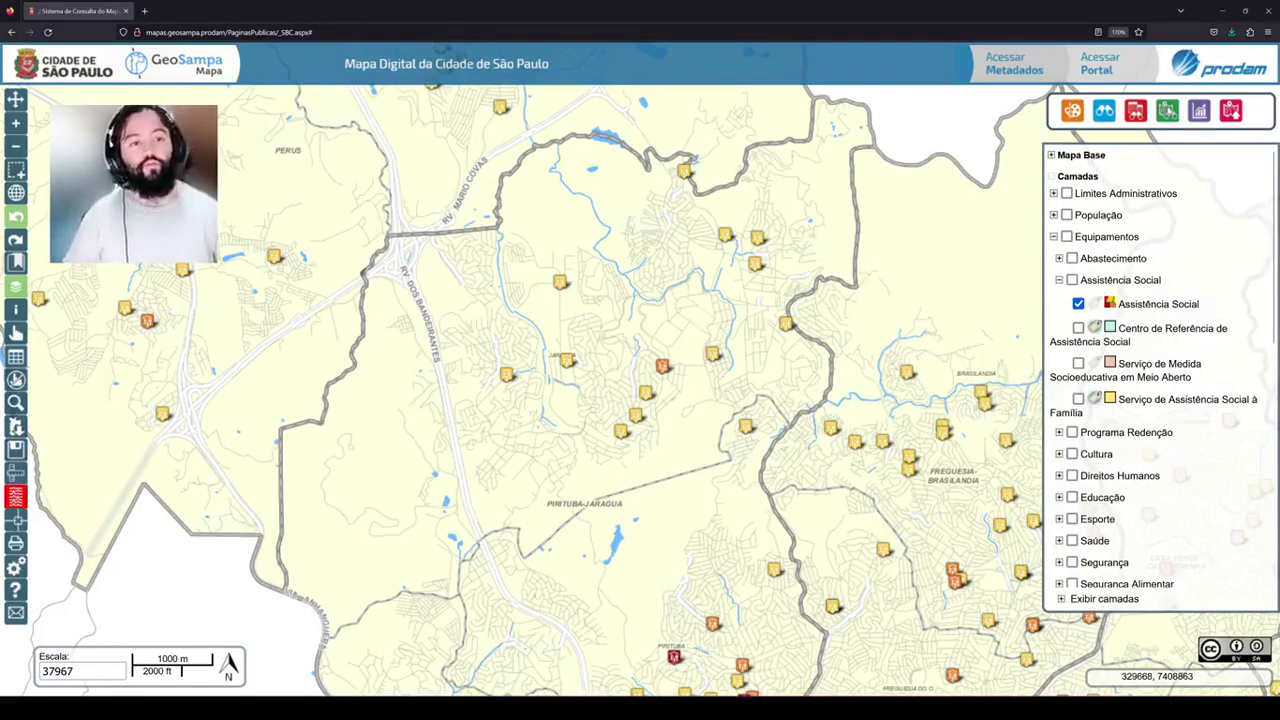
# - Try to start the advanced query without a selection, and select the JARAGUA district through the district search
pyautogui.click(1167, 110)
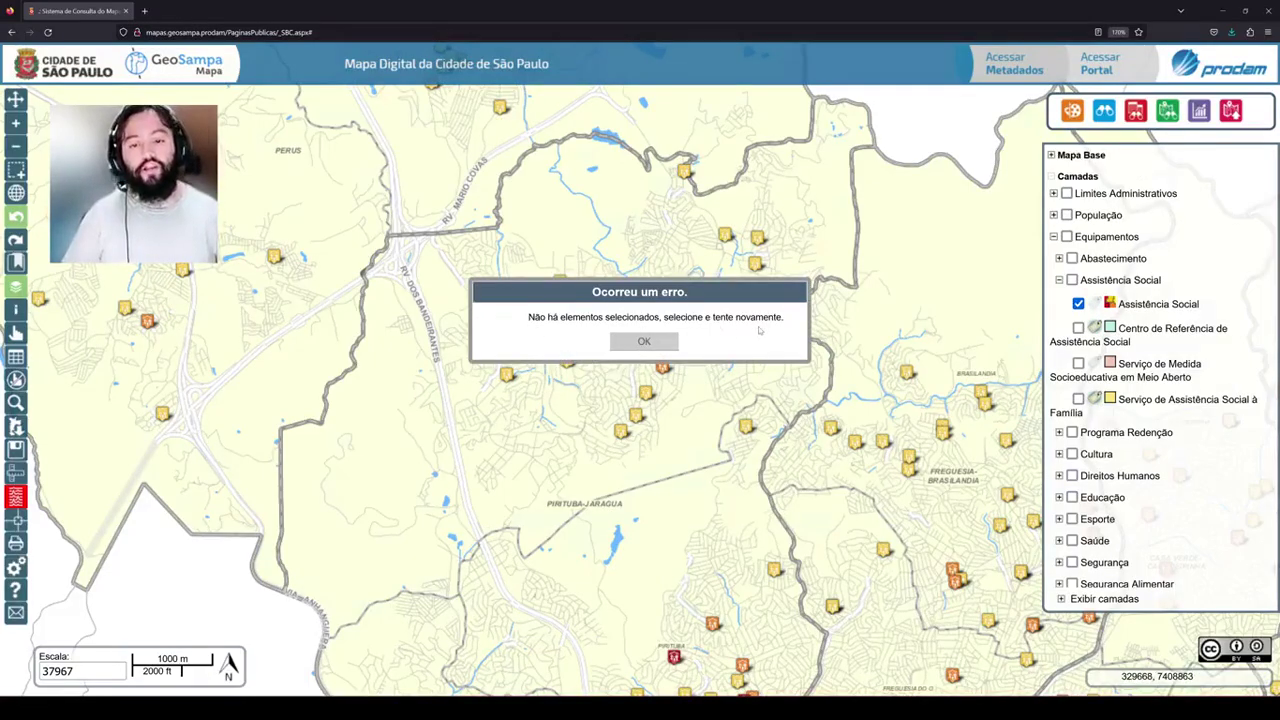
pyautogui.click(644, 342)
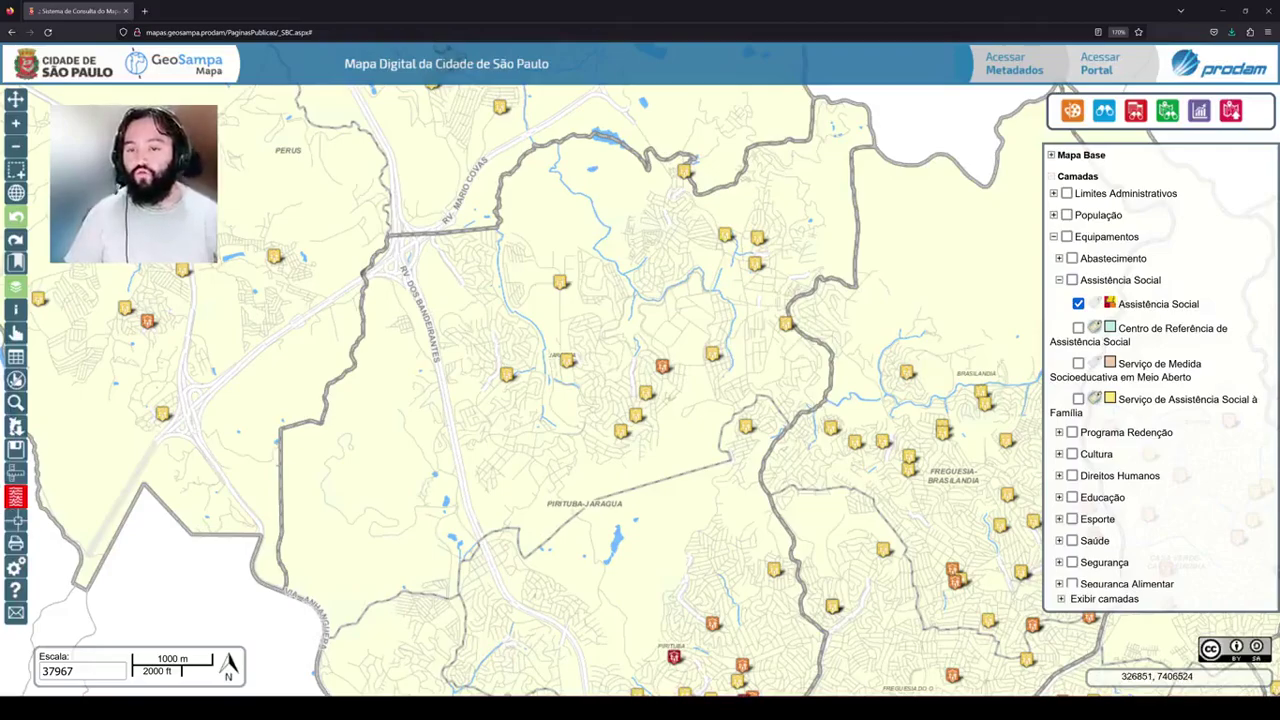
pyautogui.click(16, 403)
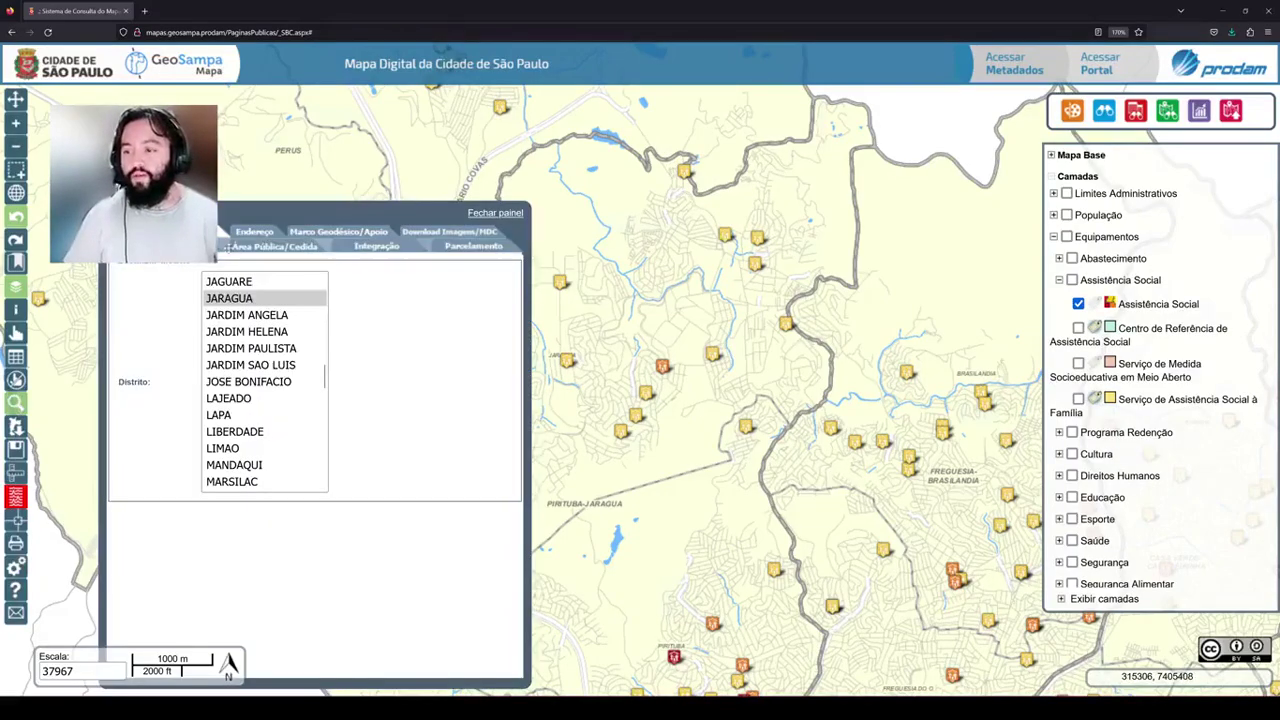
pyautogui.click(244, 300)
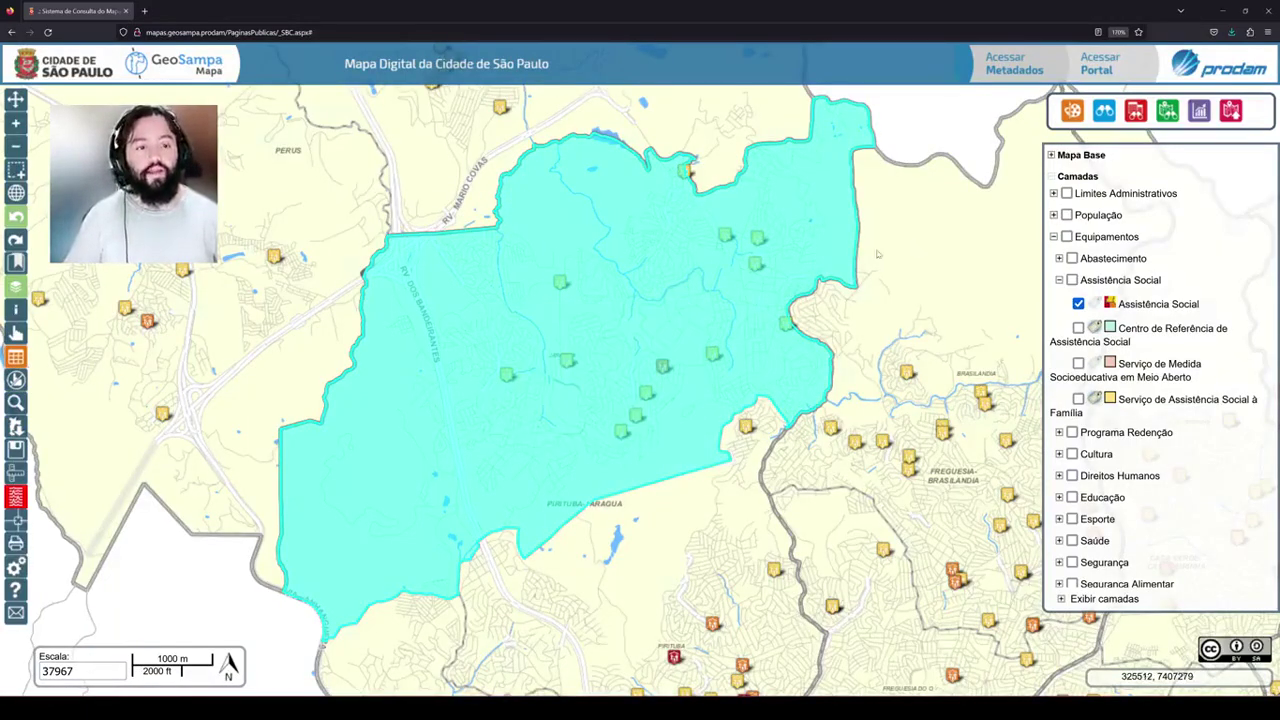
# - Start an advanced spatial query on the selected district and apply a 500-metre buffer around it
pyautogui.click(1167, 110)
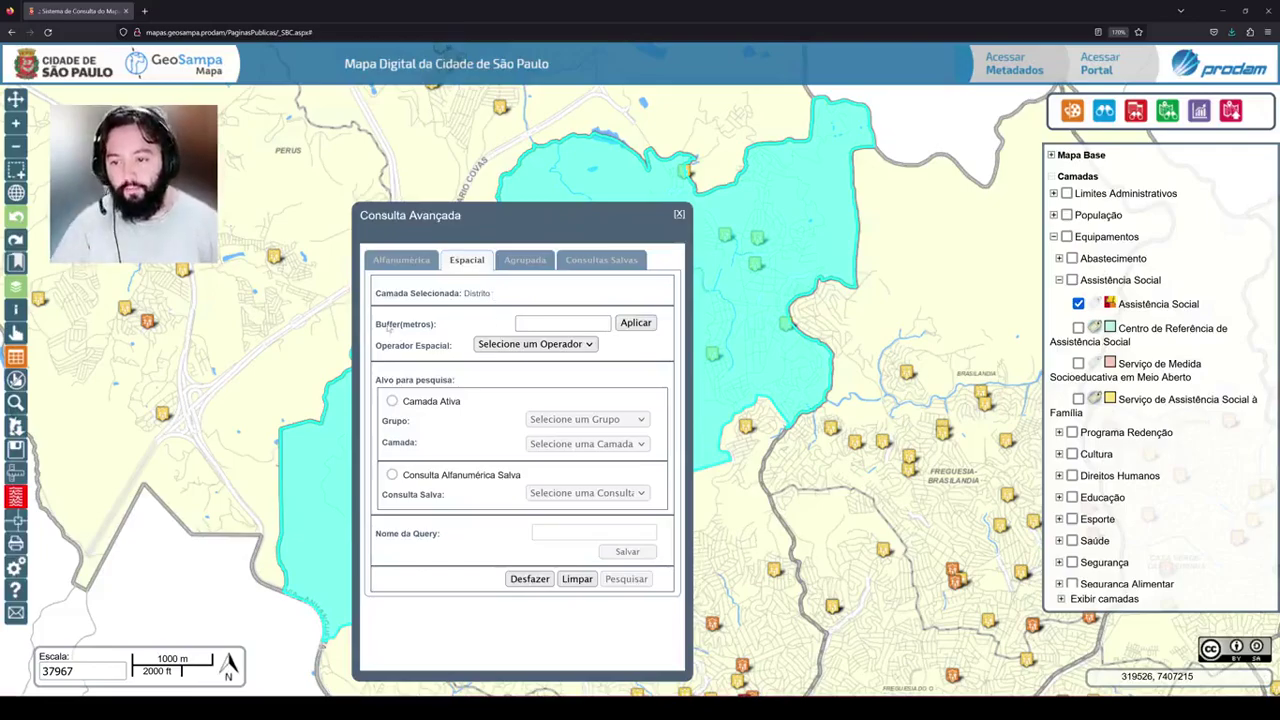
pyautogui.click(545, 325)
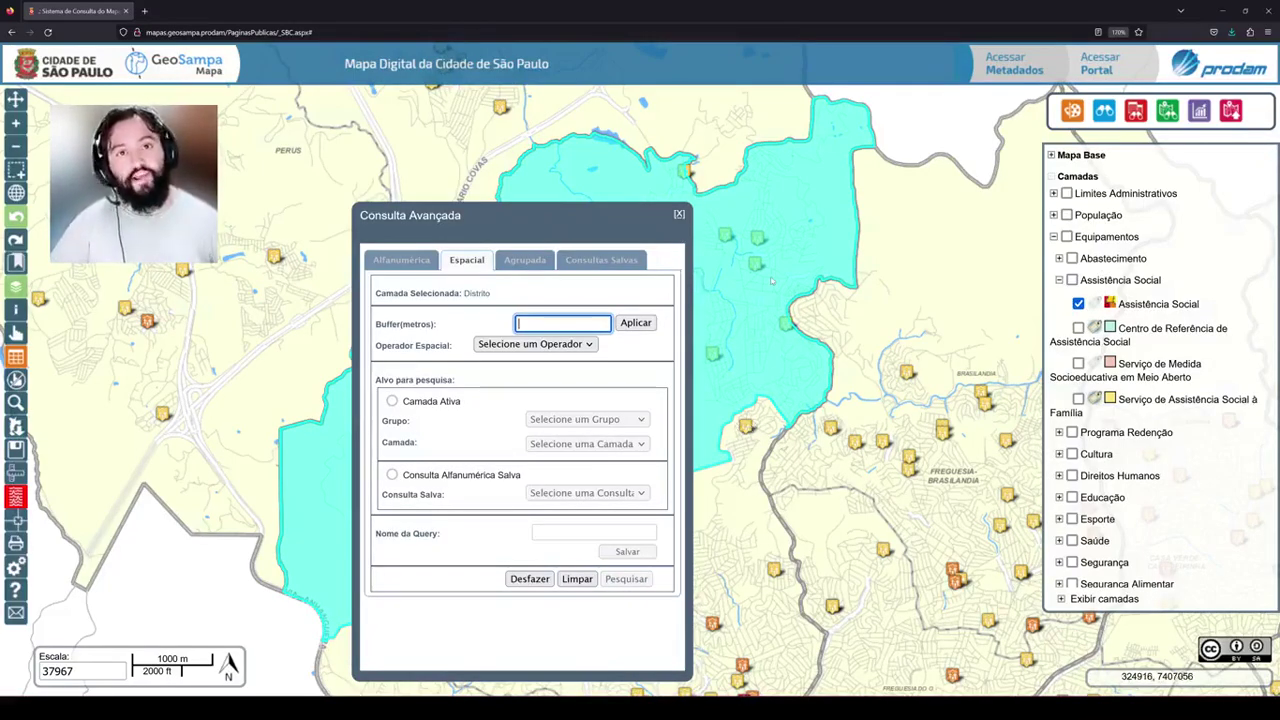
pyautogui.write('500')
pyautogui.click(635, 322)
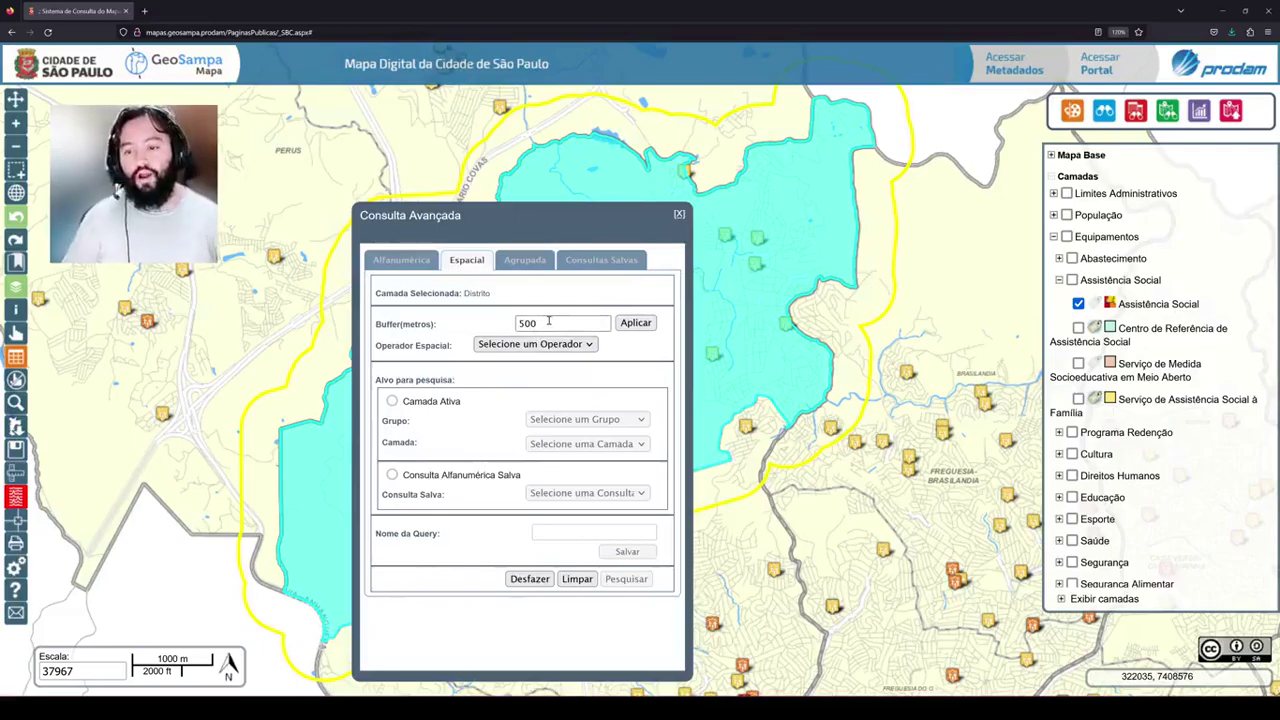
# - Review the available spatial operators and set the query's operator to Contém
pyautogui.click(497, 346)
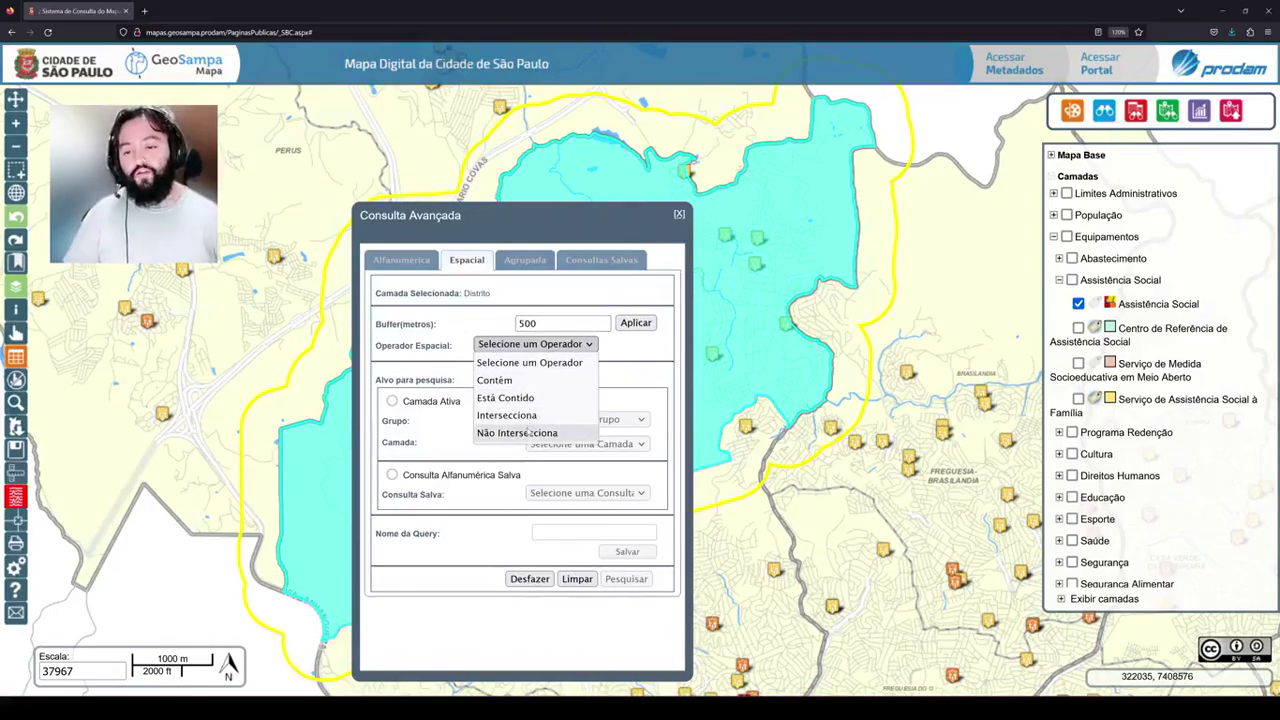
pyautogui.click(629, 371)
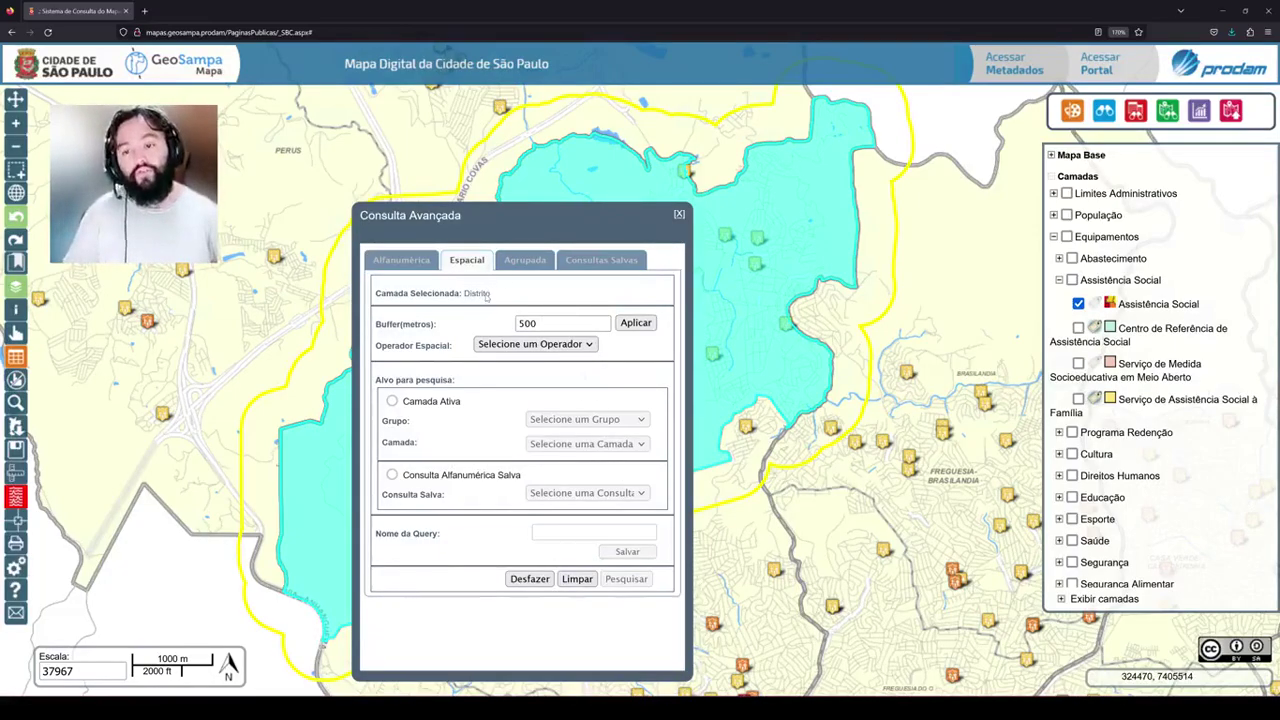
pyautogui.click(514, 346)
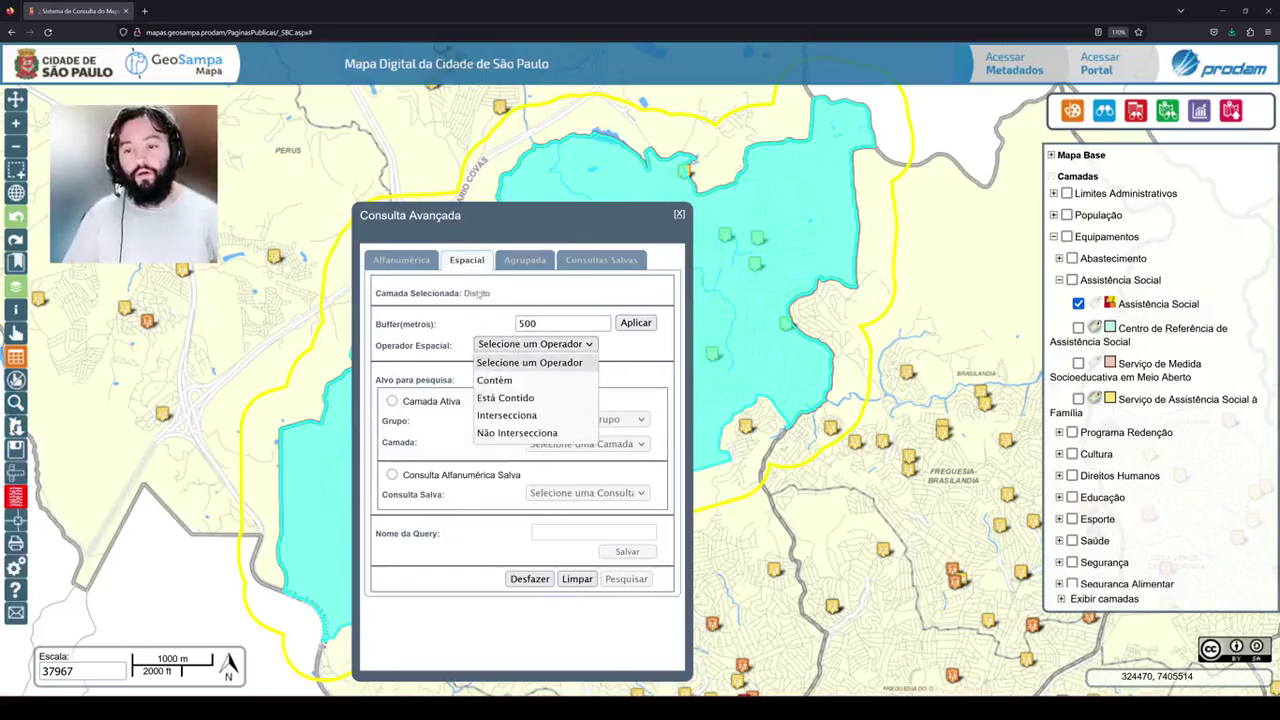
pyautogui.click(514, 381)
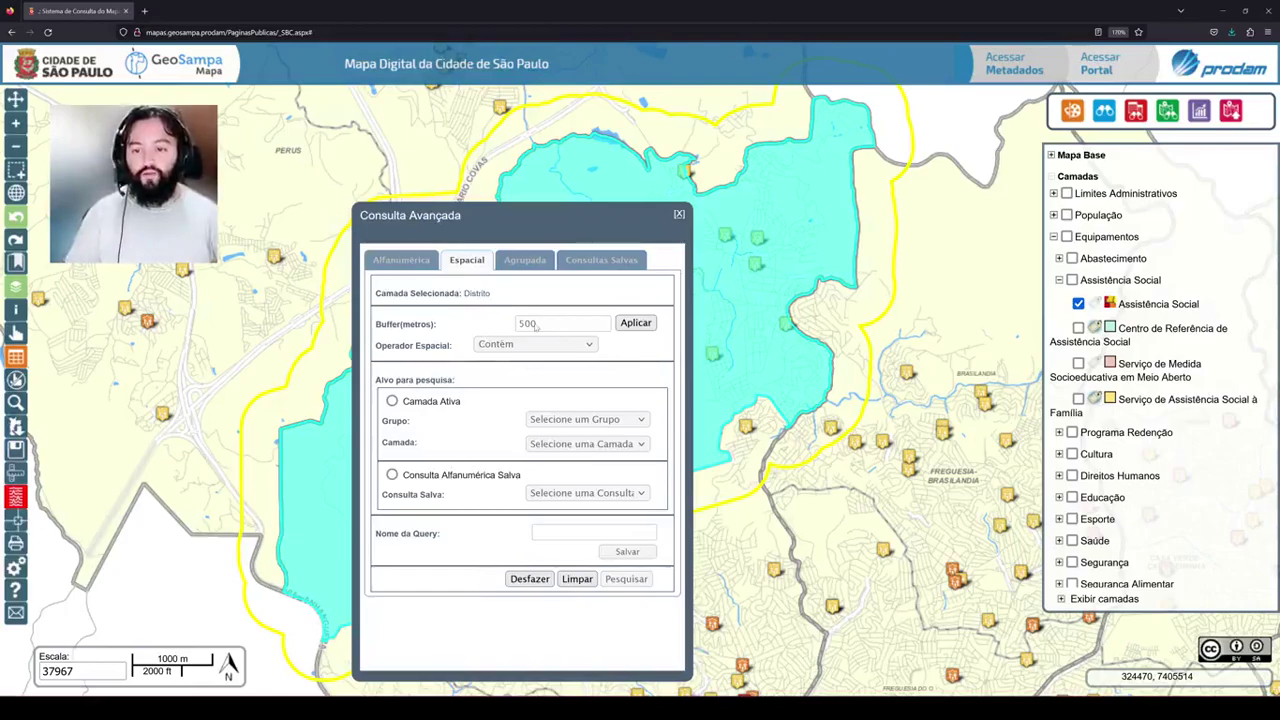
# - Target the query at an active layer, with group Assistência Social and layer Assistência Social
pyautogui.click(392, 401)
pyautogui.click(612, 422)
pyautogui.click(595, 455)
pyautogui.click(589, 445)
pyautogui.click(580, 482)
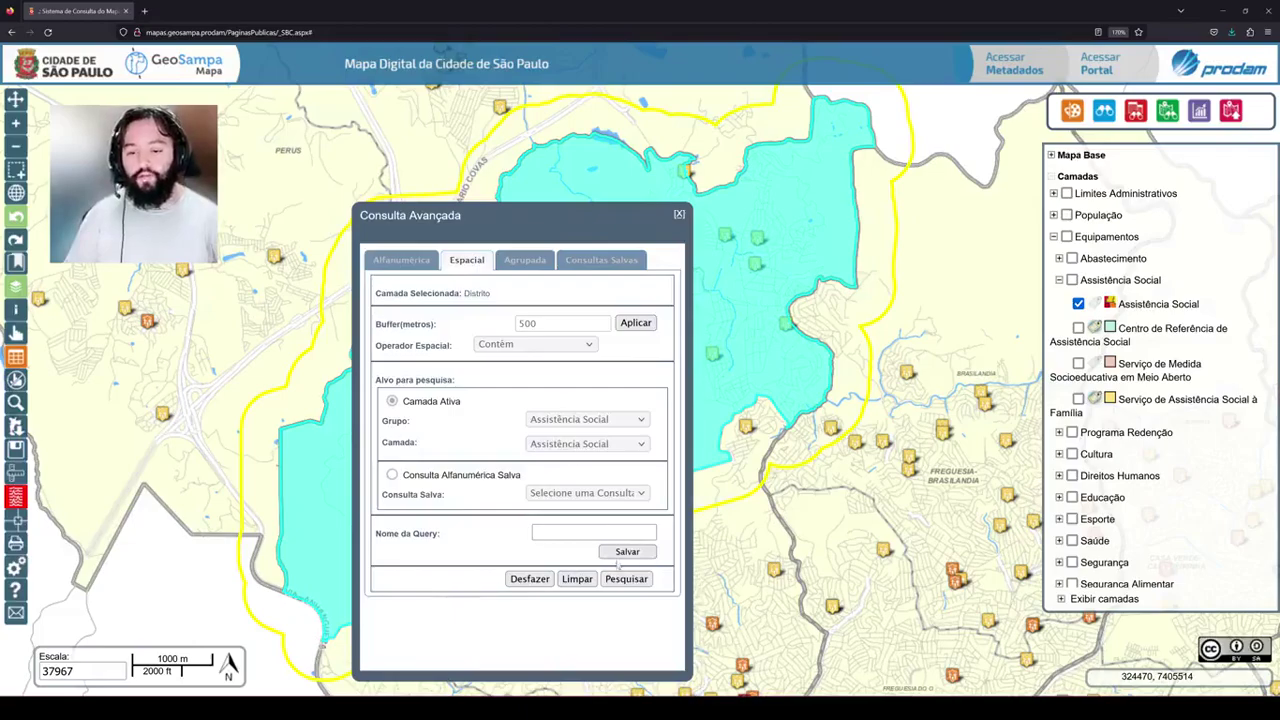
# - Save the spatial query as "assist social jaragua" and run it, closing the query window
pyautogui.click(578, 531)
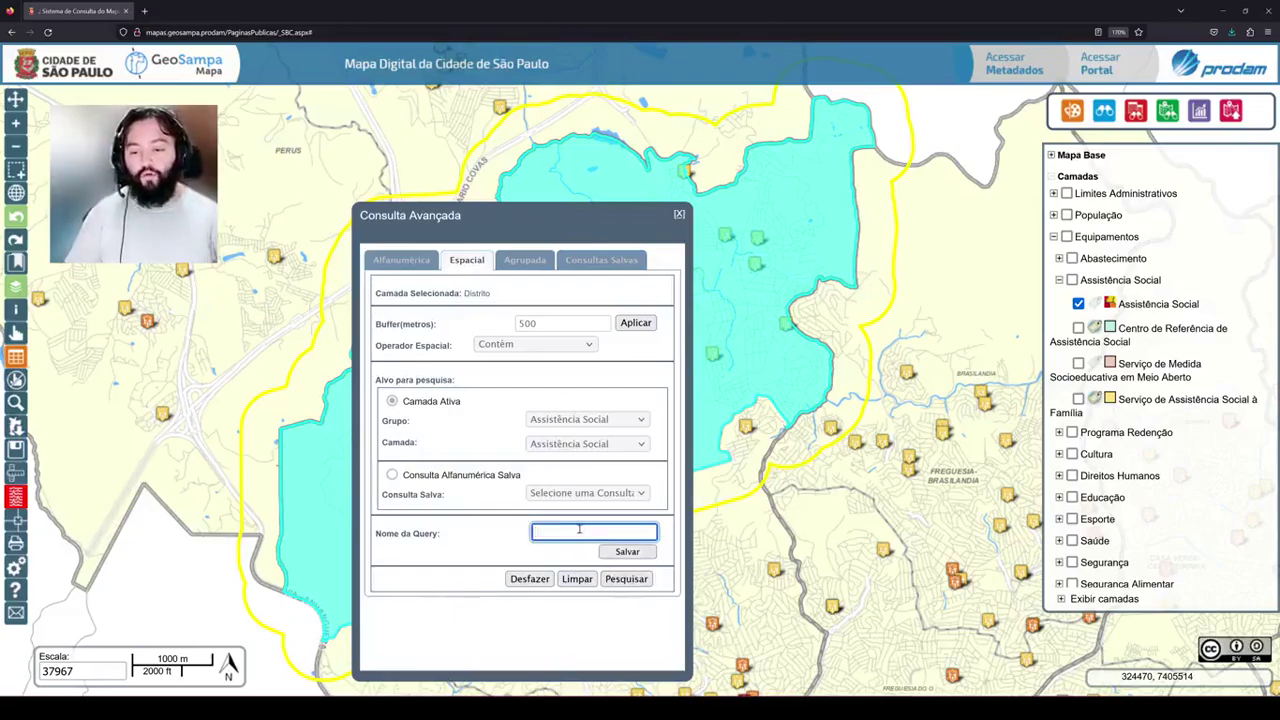
pyautogui.write('assist social jaragua')
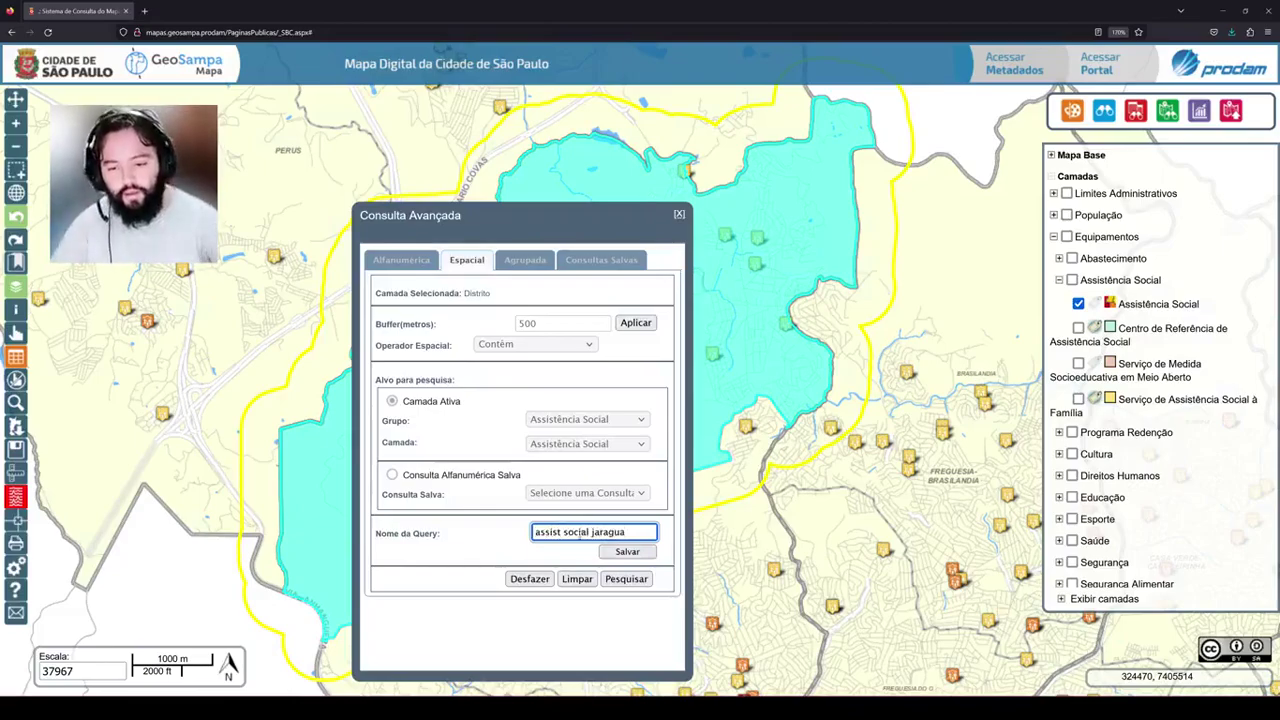
pyautogui.click(627, 551)
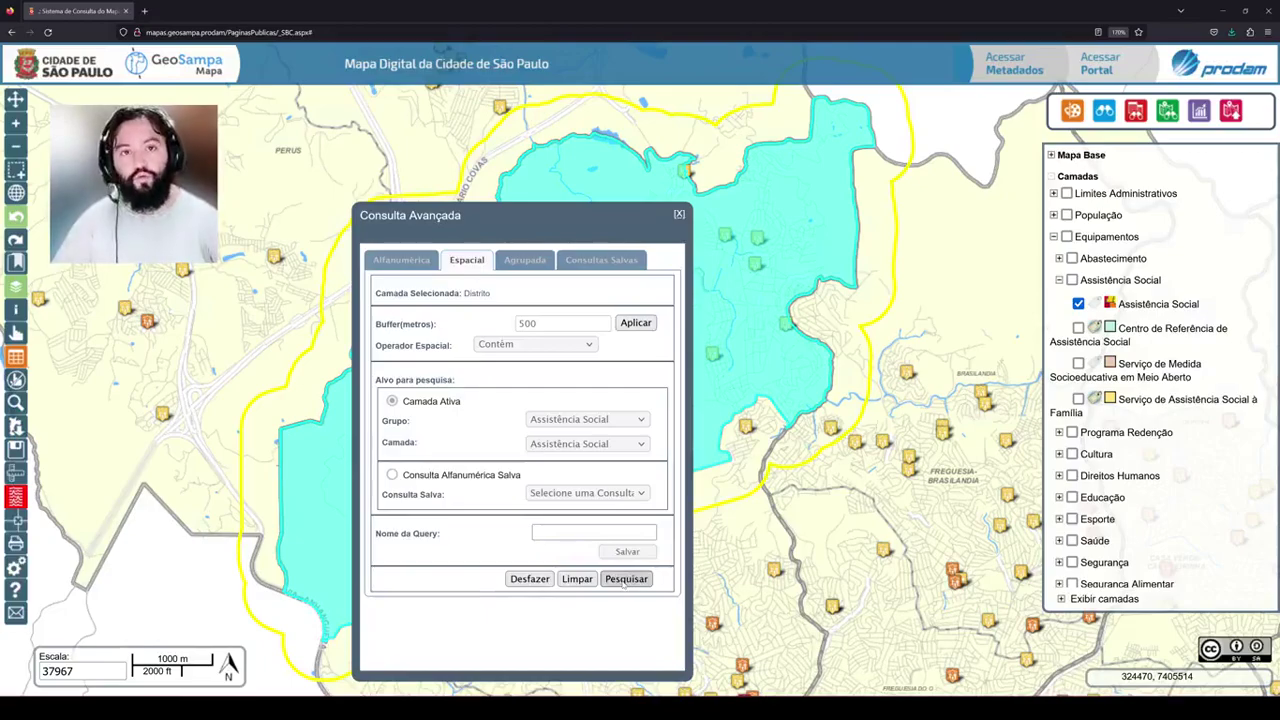
pyautogui.click(622, 580)
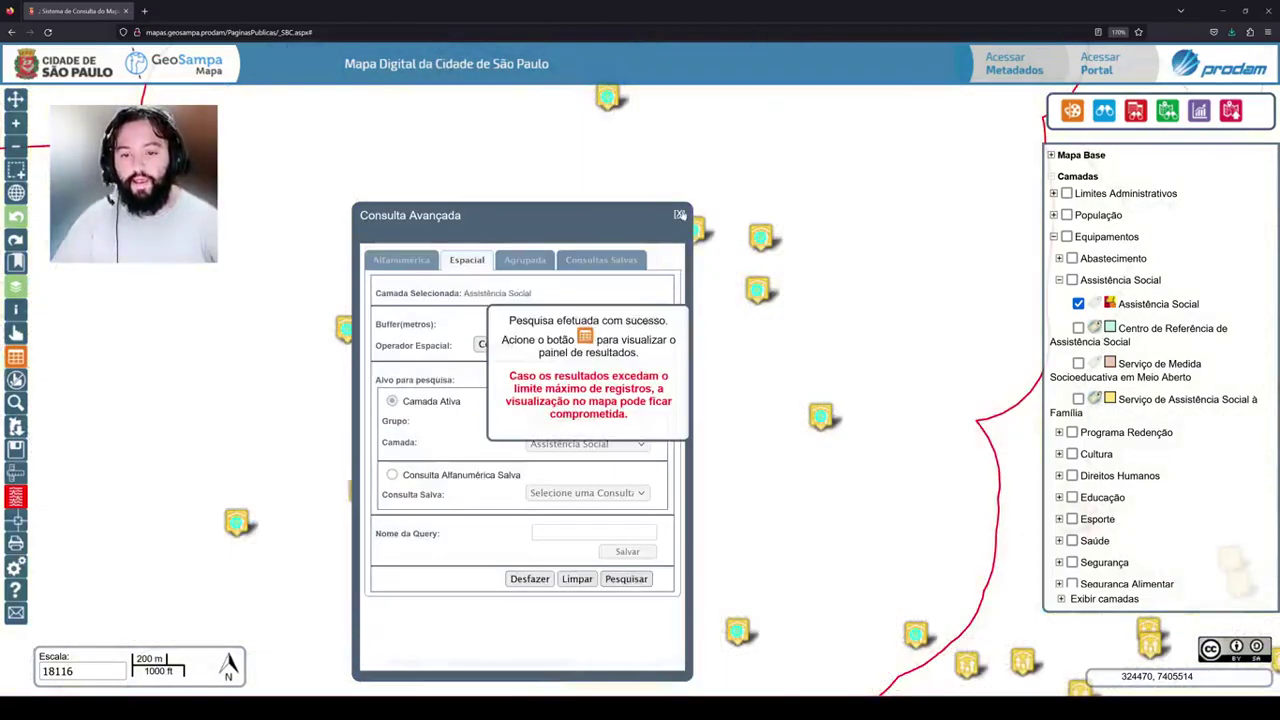
pyautogui.click(679, 214)
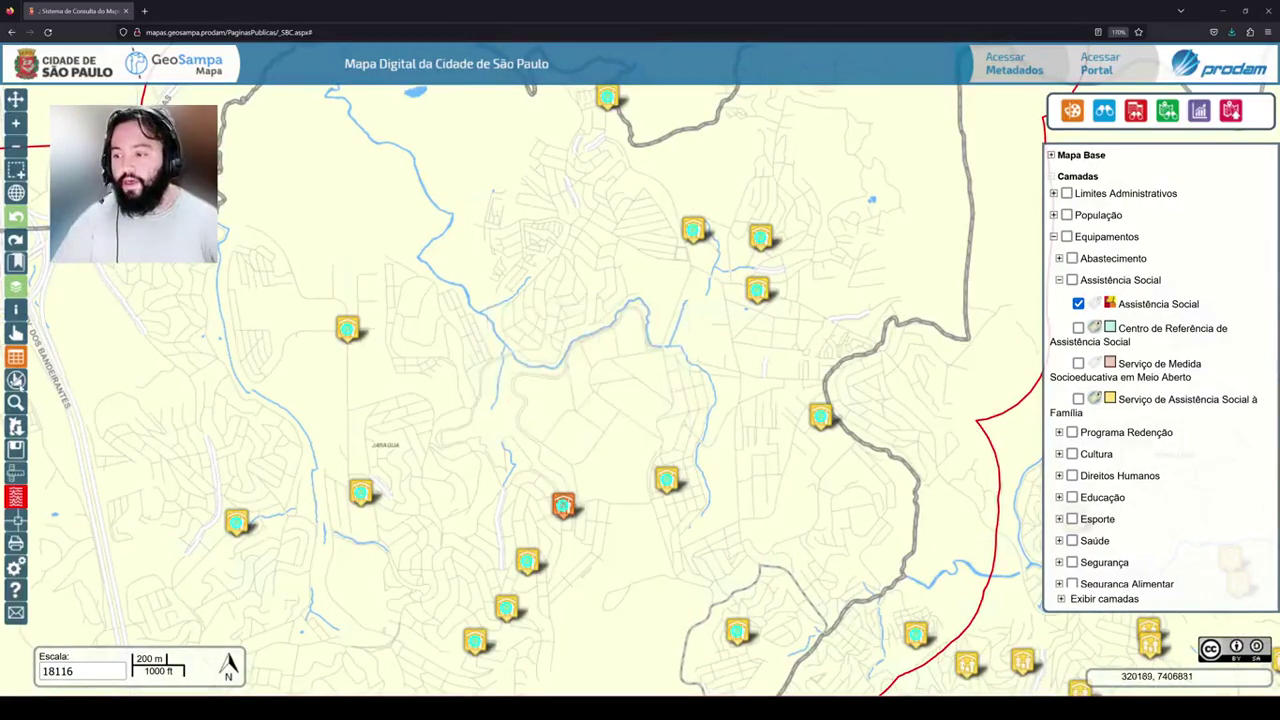
# - Examine the query results table, including its record count, facility names and address columns, and close it
pyautogui.click(15, 356)
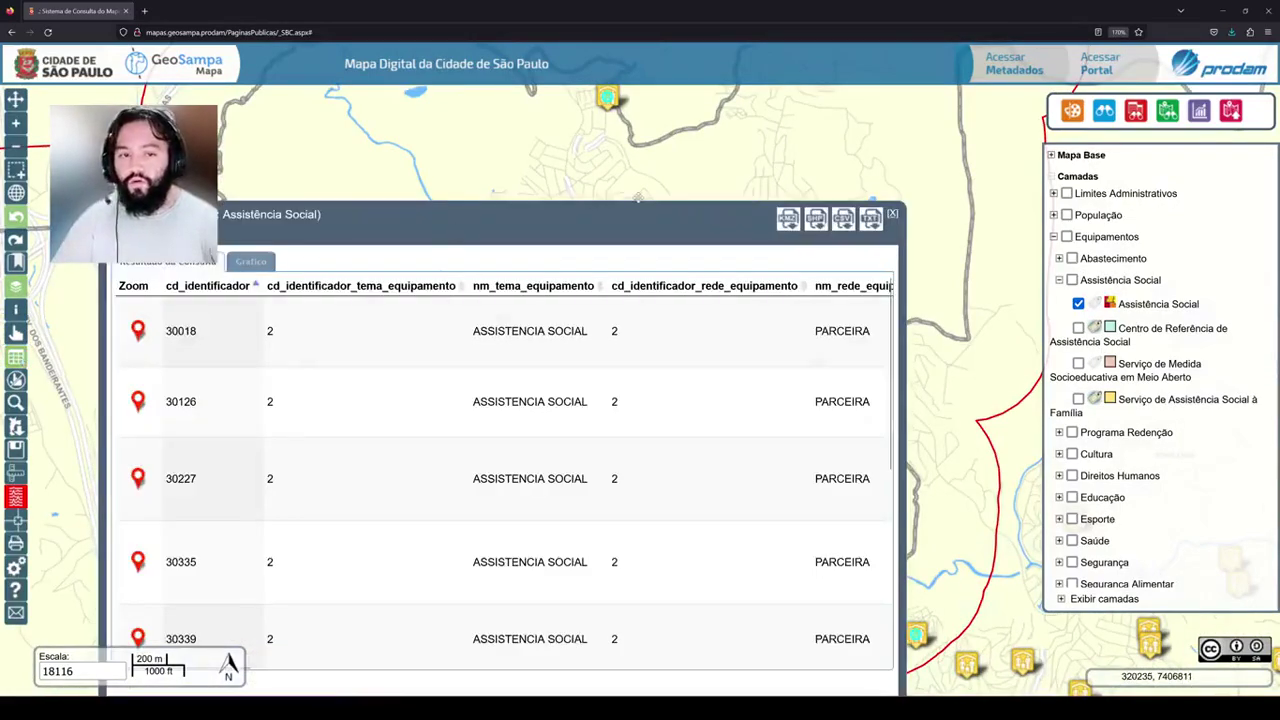
pyautogui.moveTo(451, 223); pyautogui.dragTo(570, 143)
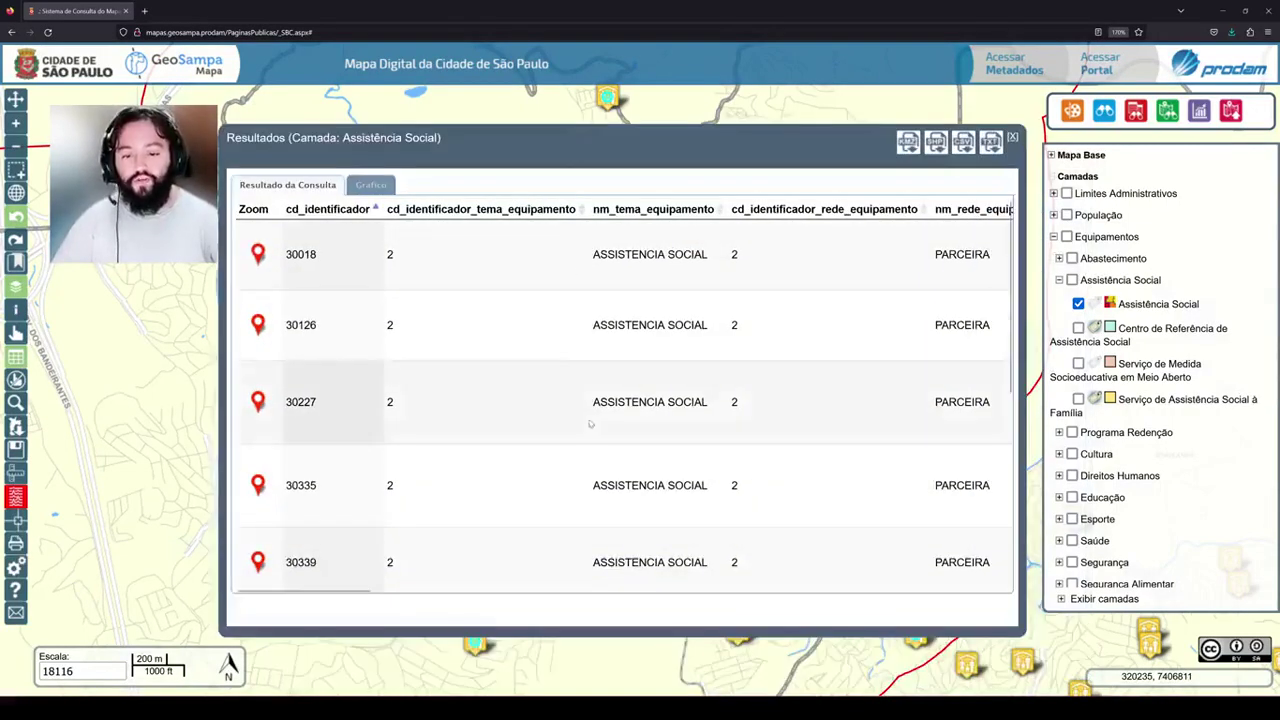
pyautogui.scroll(-5, 630, 552)
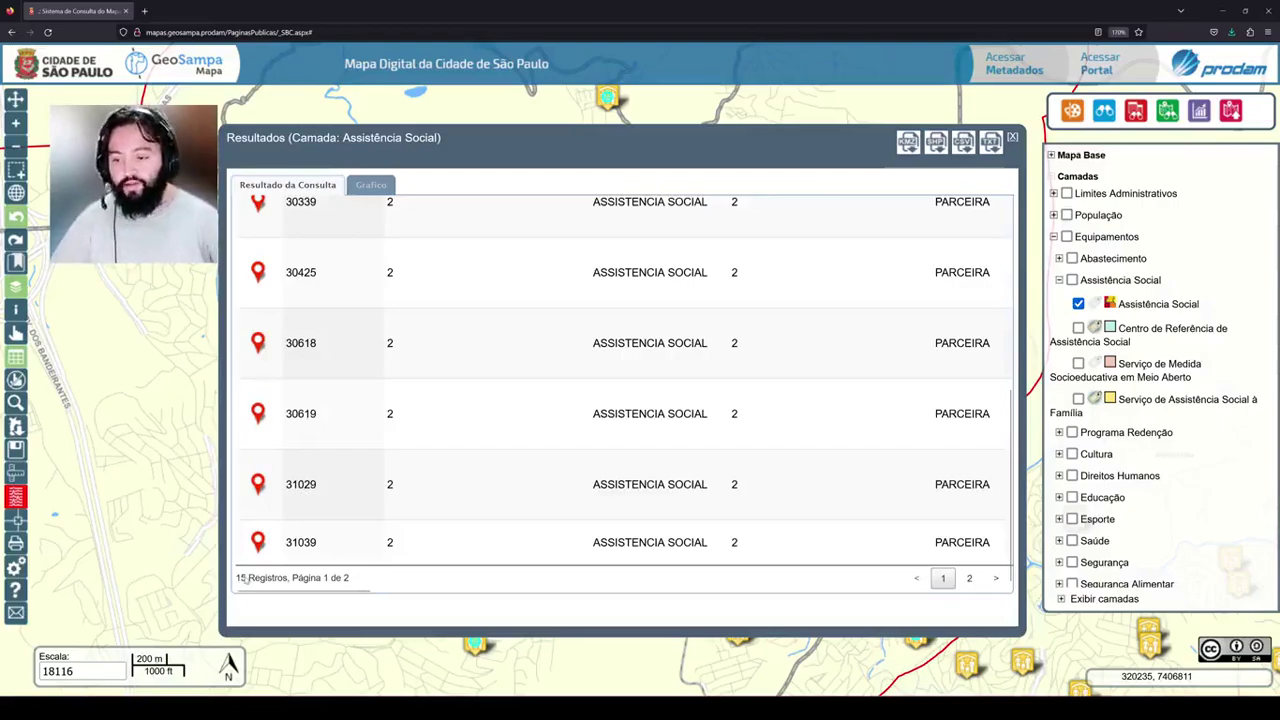
pyautogui.hscroll(5, 677, 577)
pyautogui.hscroll(8, 677, 577)
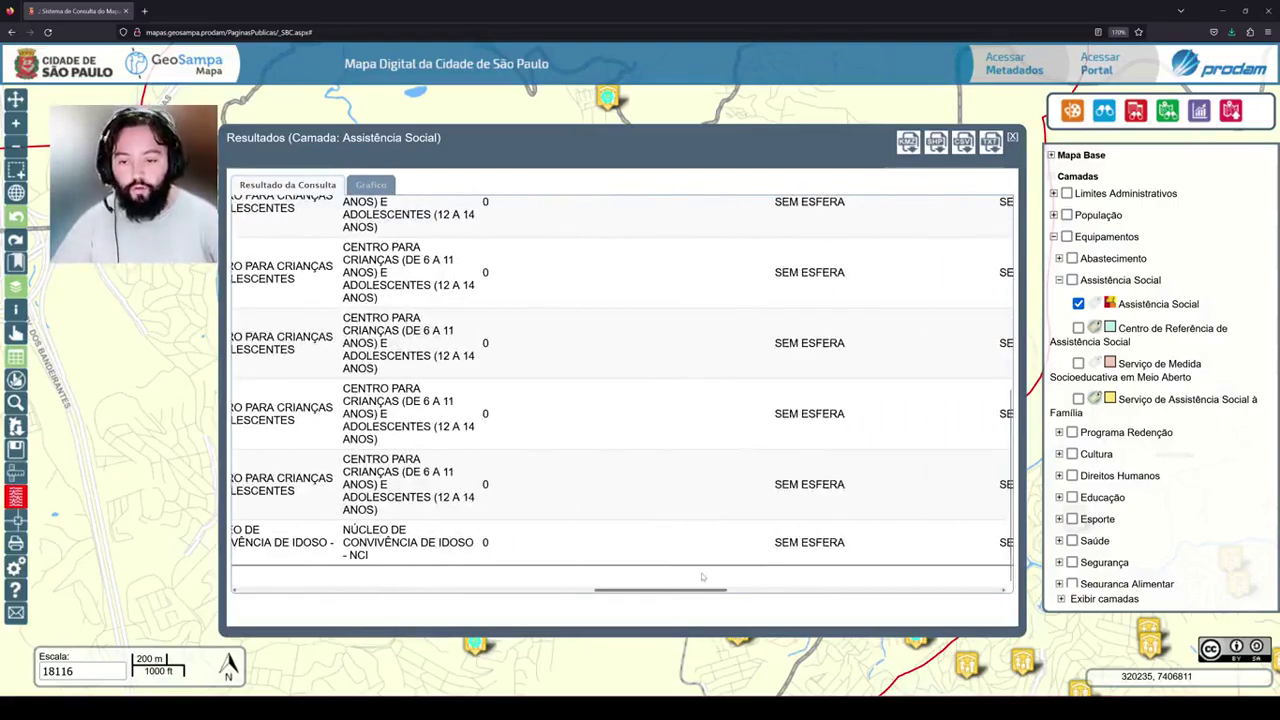
pyautogui.hscroll(1, 842, 563)
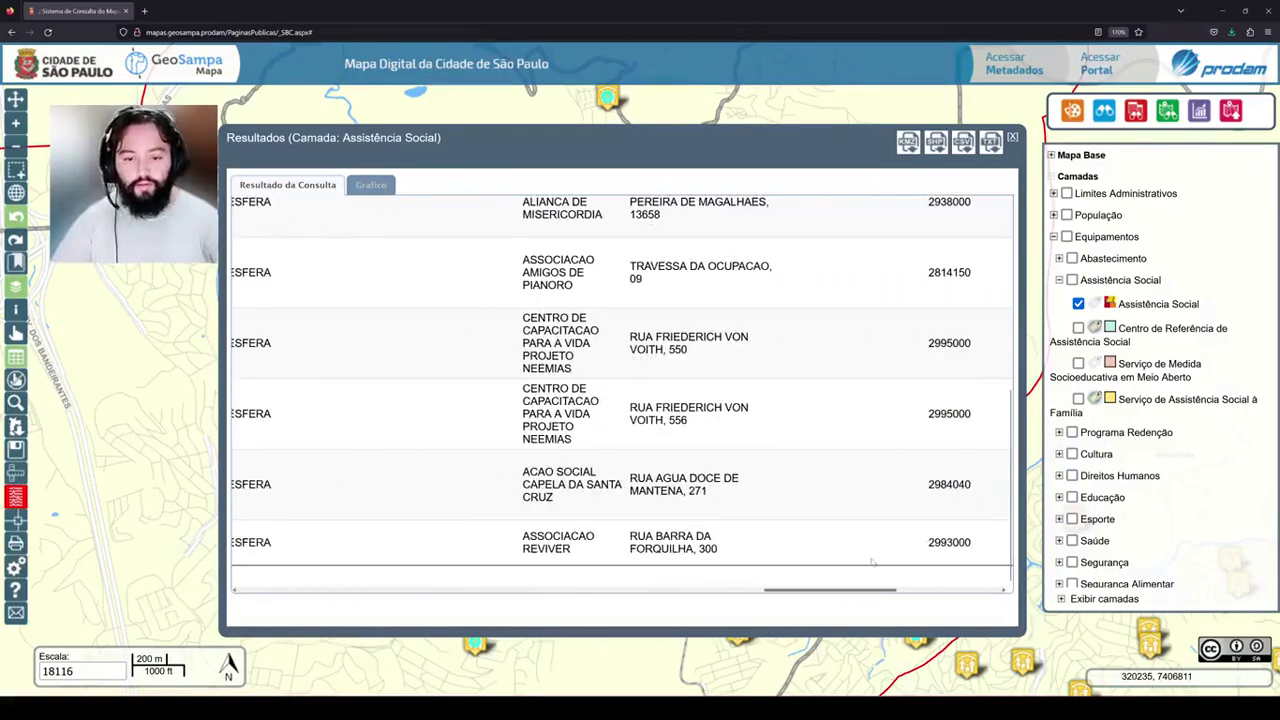
pyautogui.scroll(5, 815, 495)
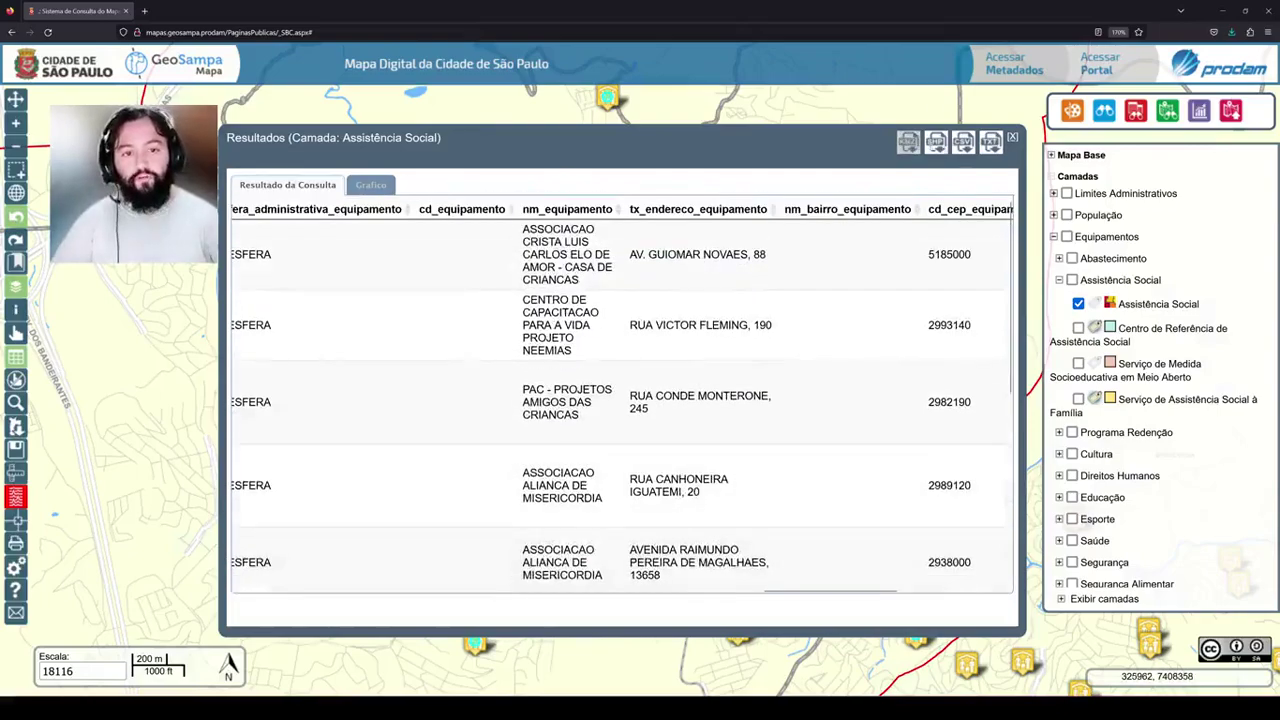
pyautogui.click(1012, 139)
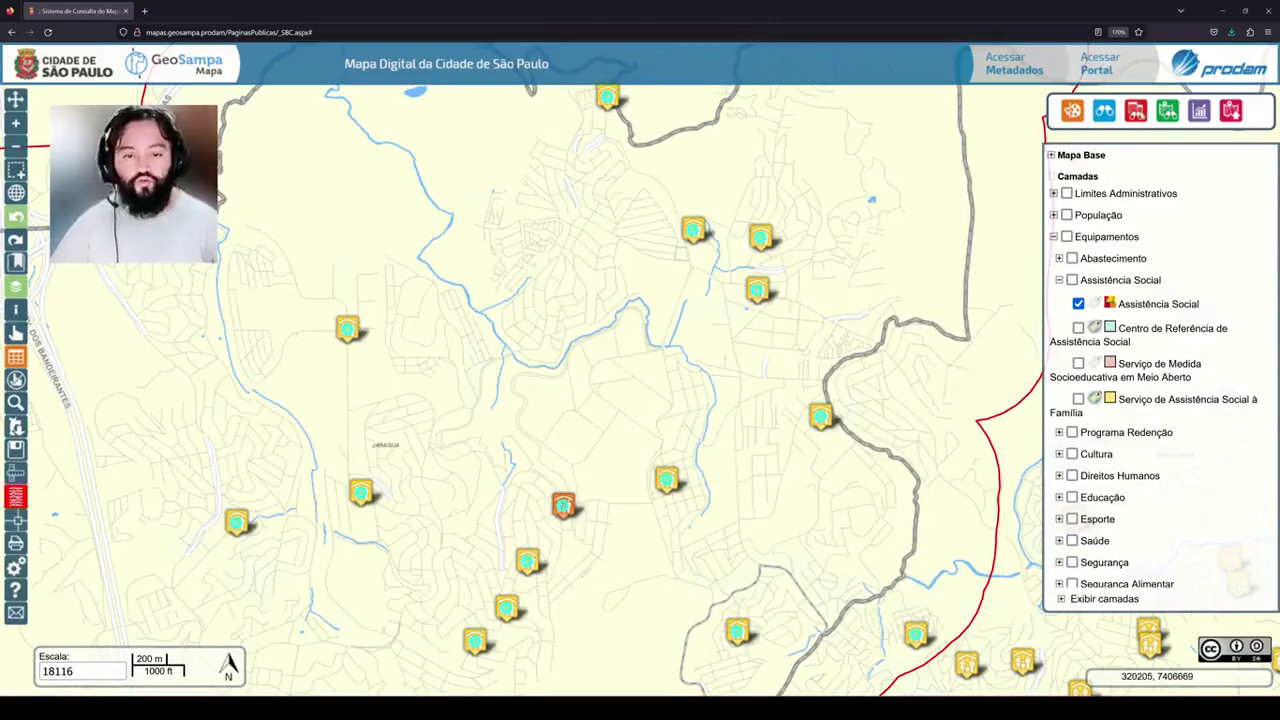
# - Switch to the GEOINFO_AS_EQUIPSOCIAIS_202212 workbook in Excel and highlight row 3 and then row 5 of the facilities list
pyautogui.click(660, 342)
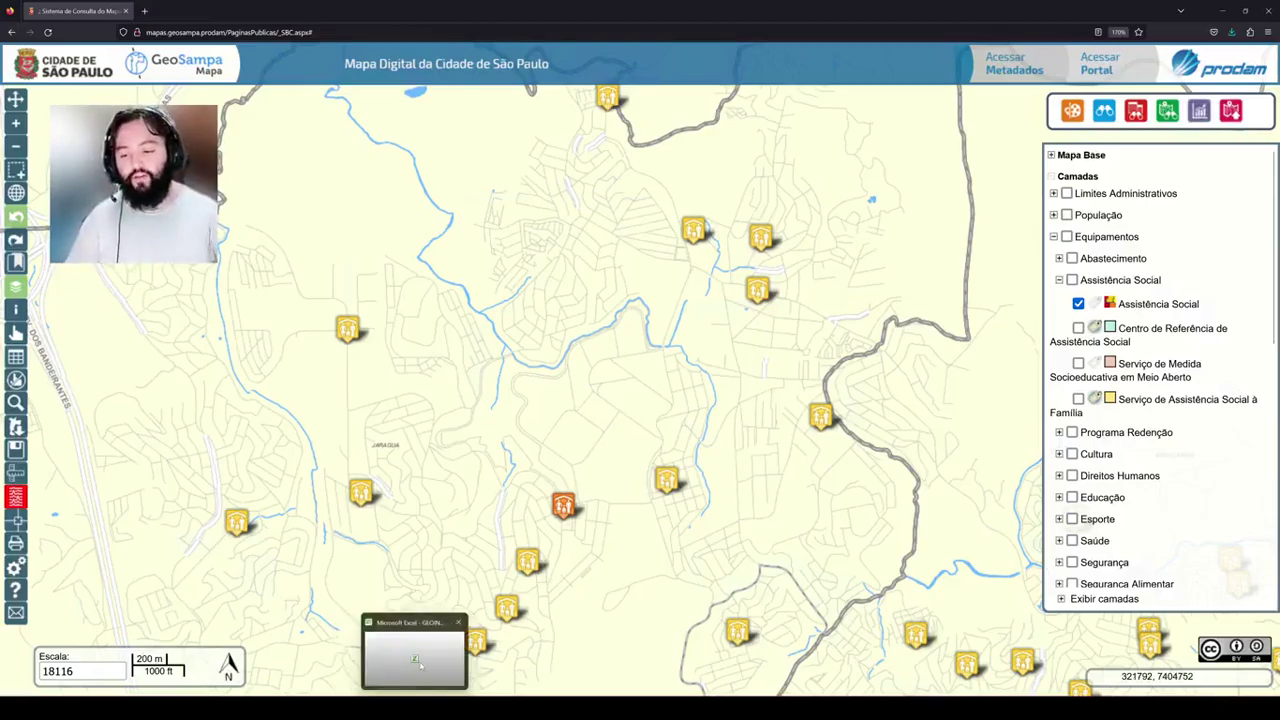
pyautogui.click(418, 662)
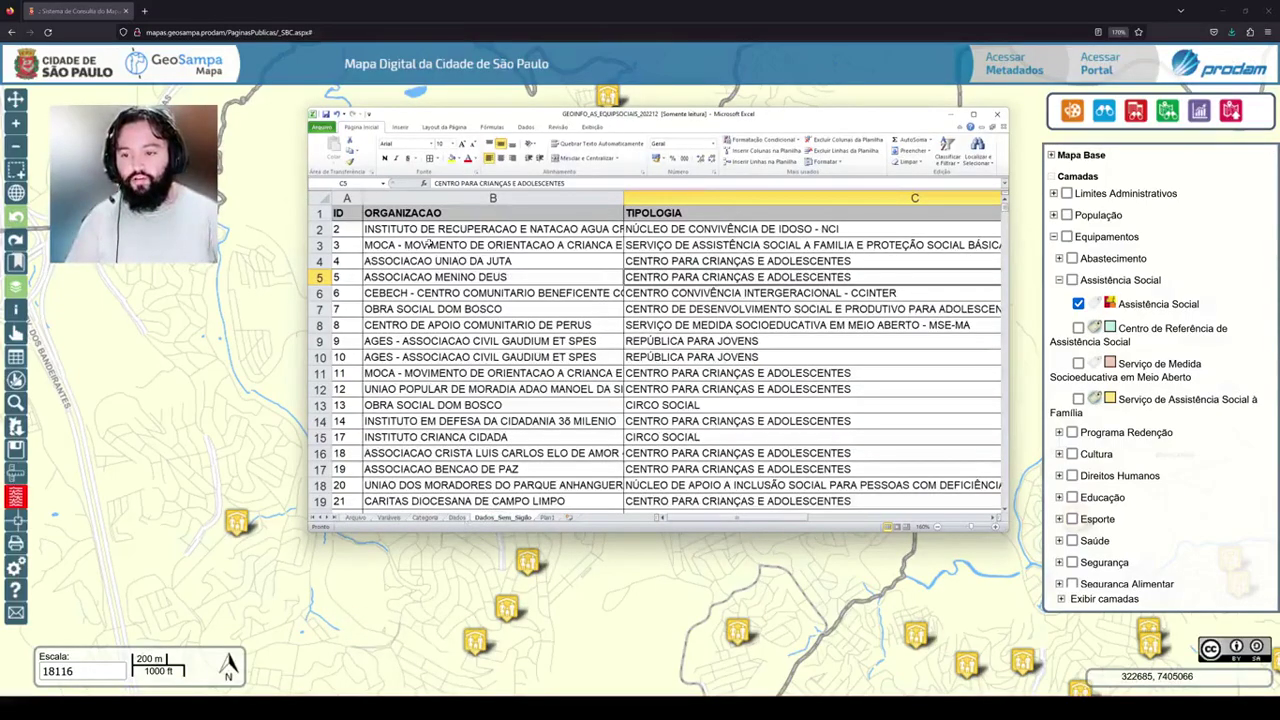
pyautogui.click(428, 243)
pyautogui.click(321, 244)
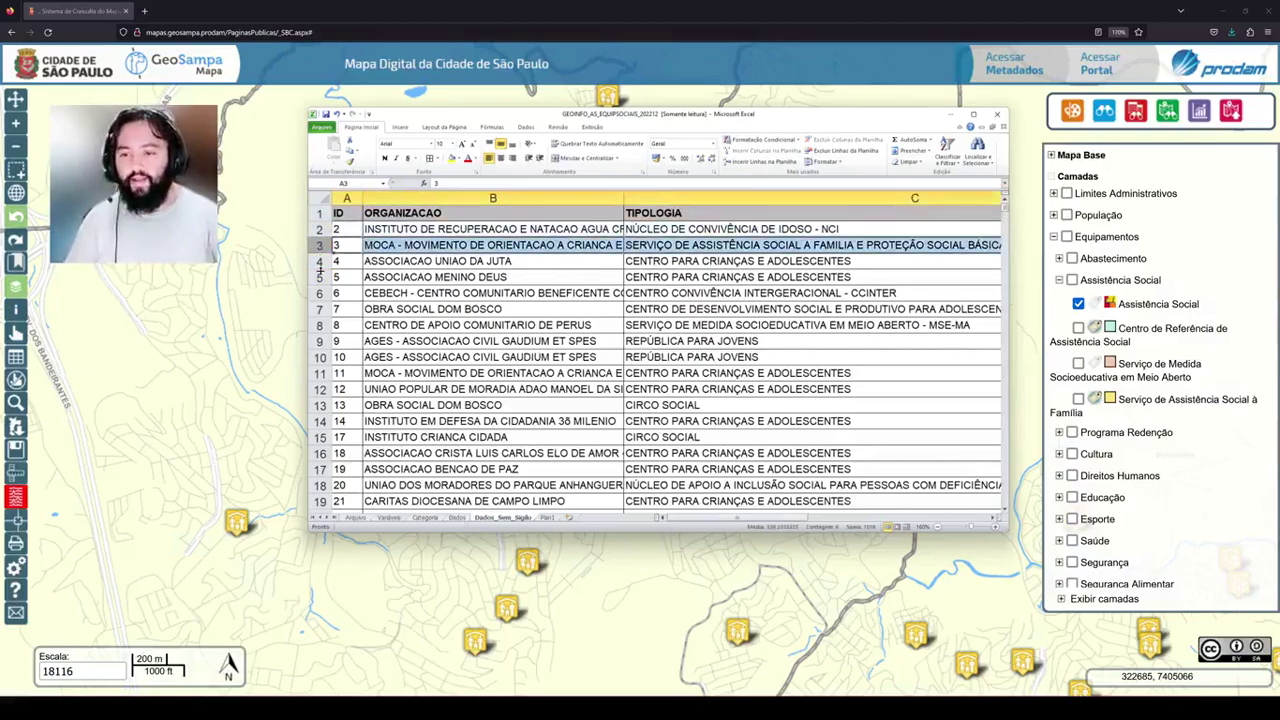
pyautogui.click(319, 277)
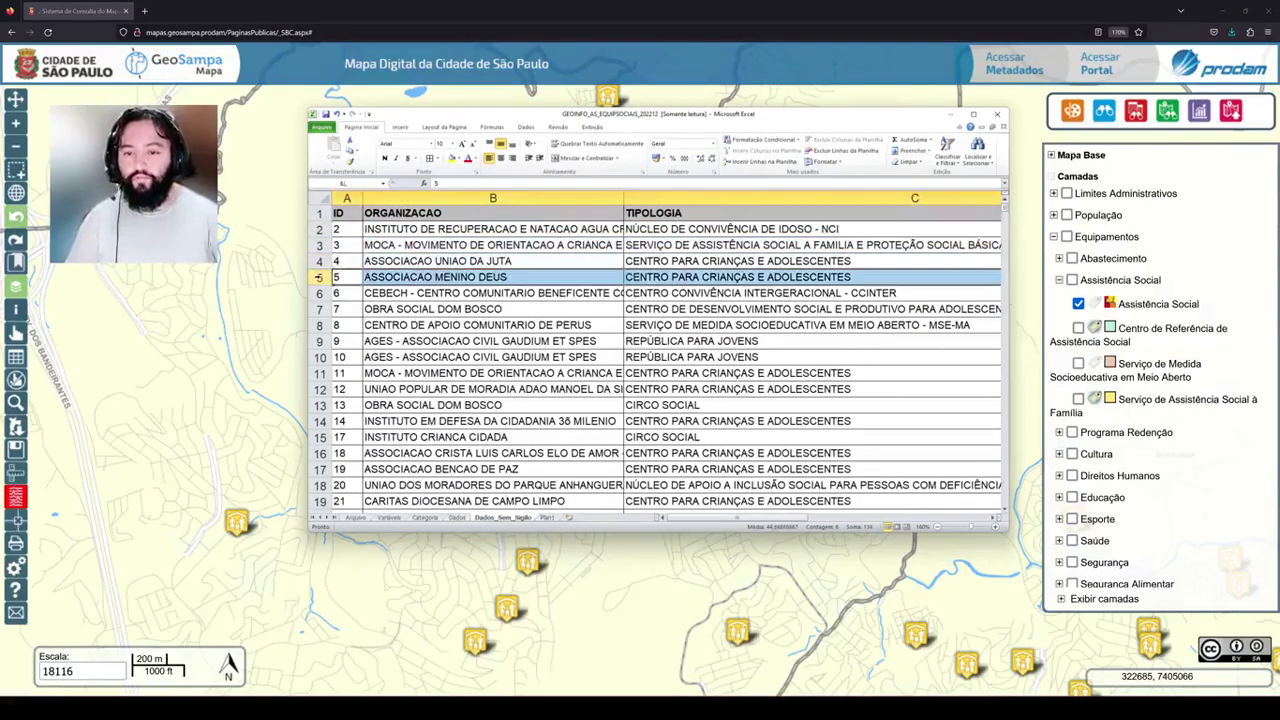
# - Examine the TIPOLOGIA column and several facility types in the workbook, and return to the GeoSampa map in the browser
pyautogui.click(760, 259)
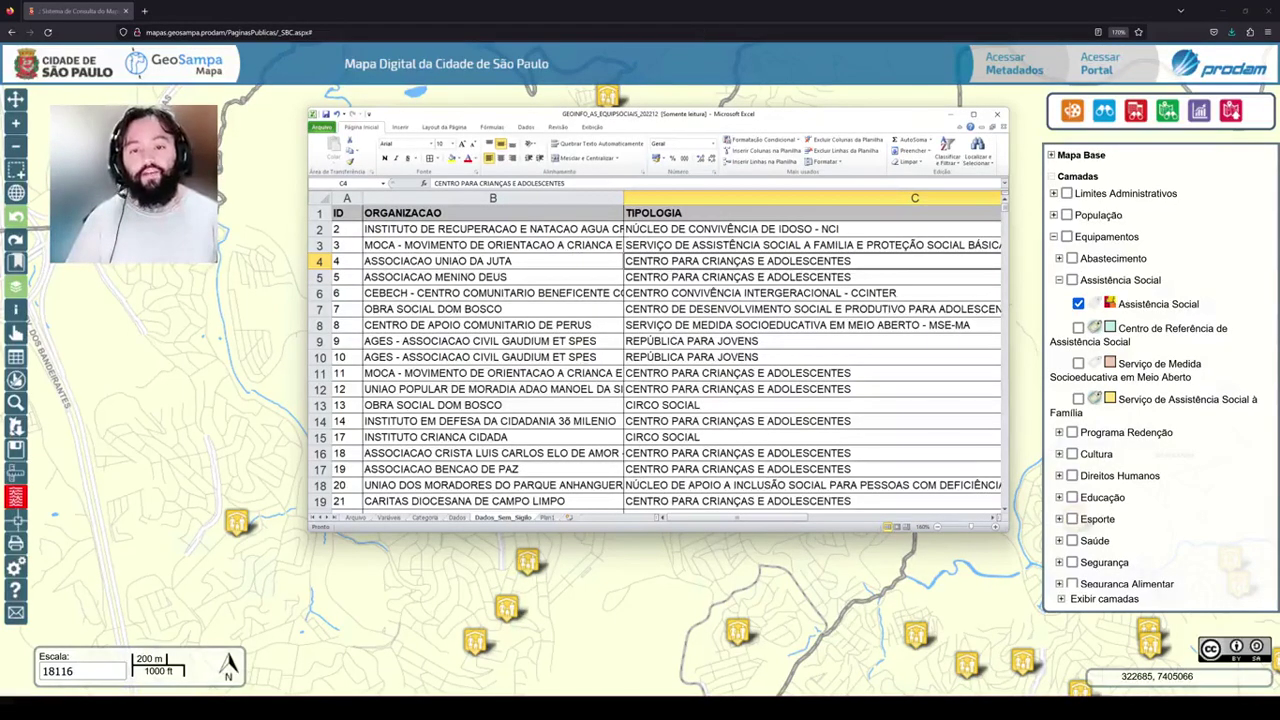
pyautogui.click(735, 230)
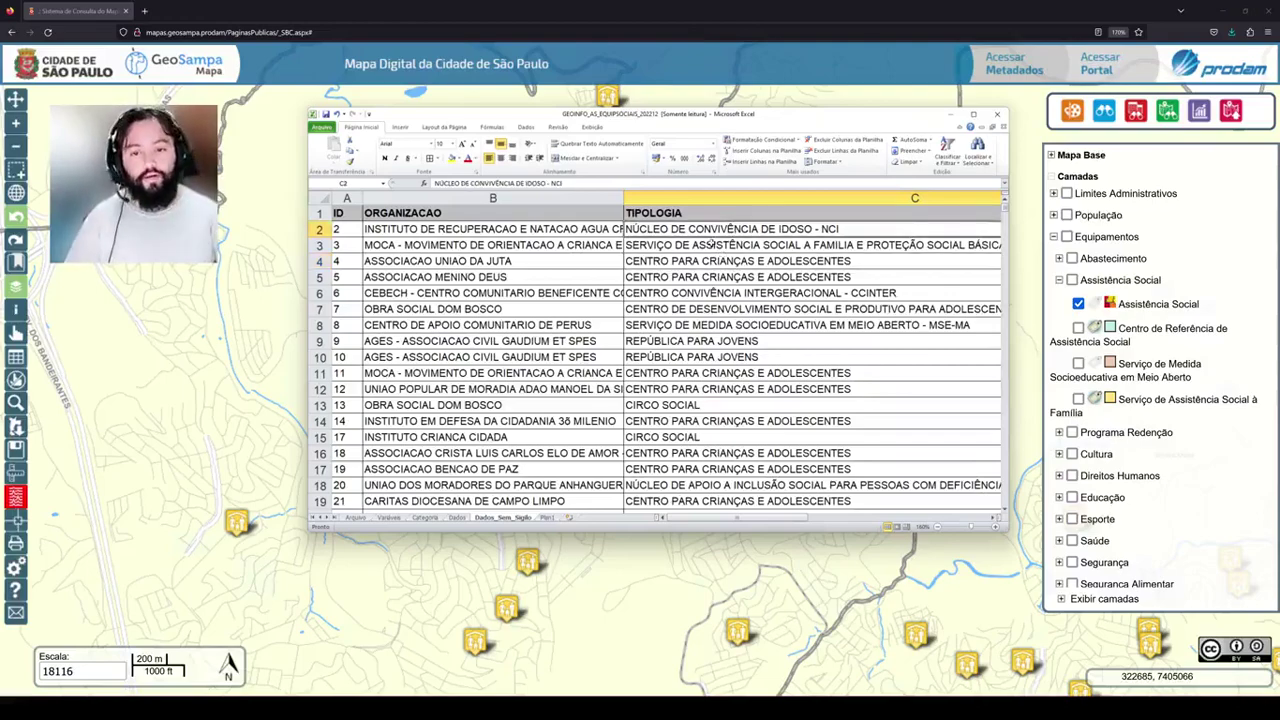
pyautogui.click(682, 210)
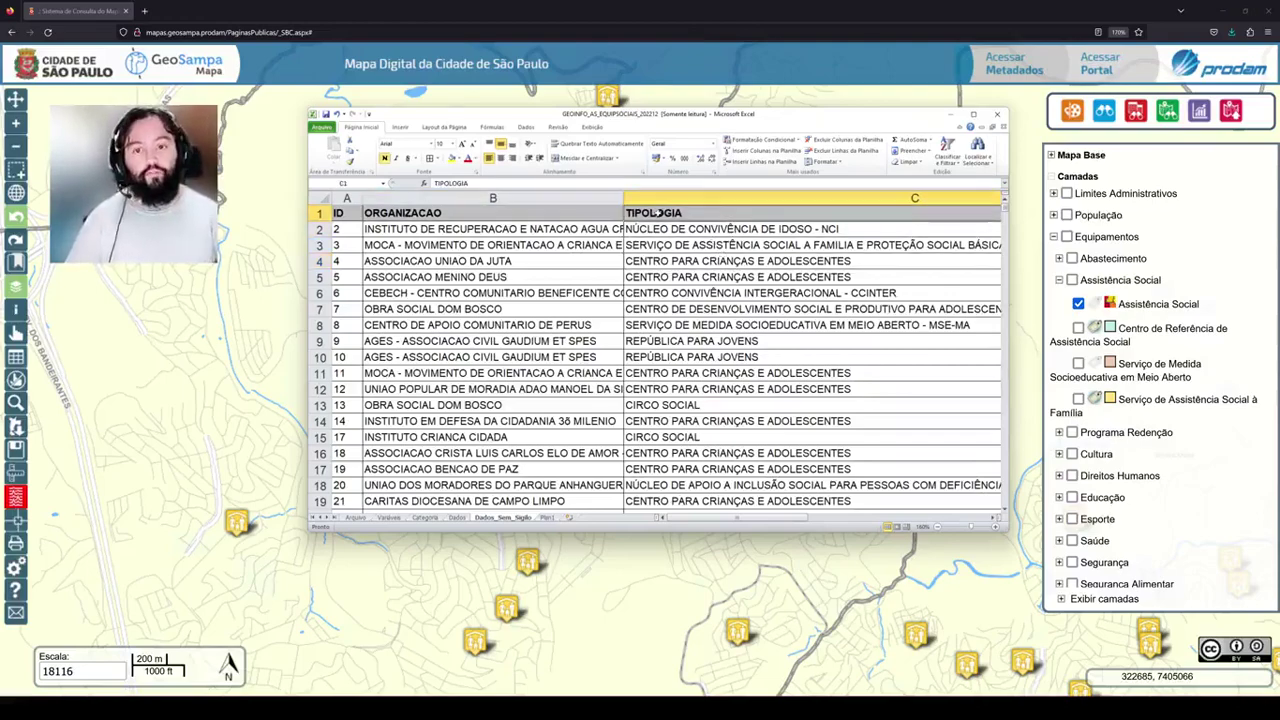
pyautogui.click(682, 200)
pyautogui.click(740, 261)
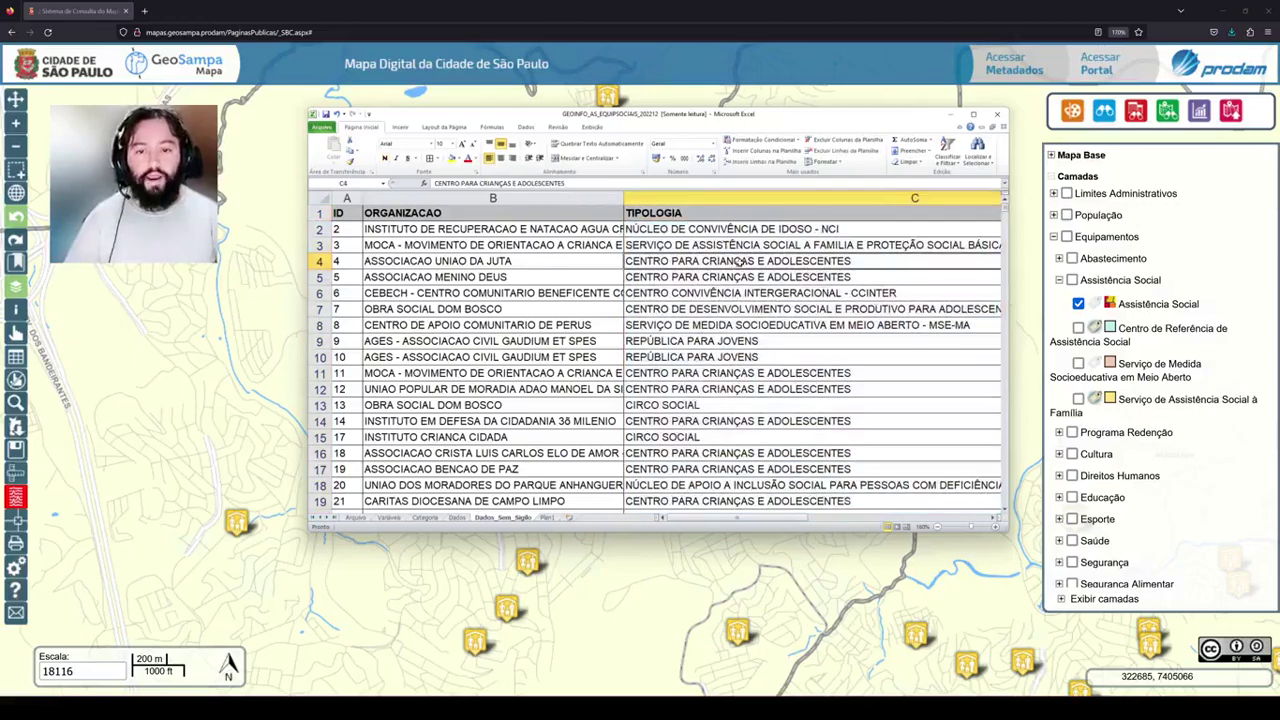
pyautogui.click(729, 341)
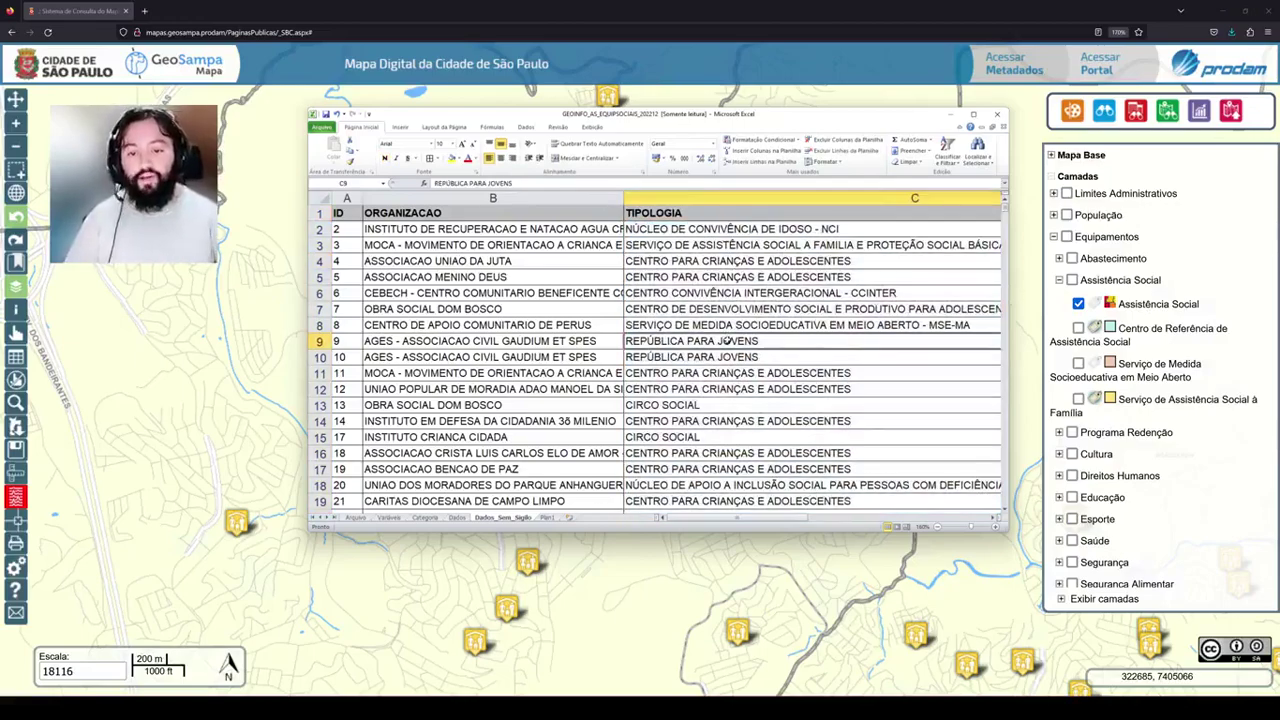
pyautogui.click(737, 197)
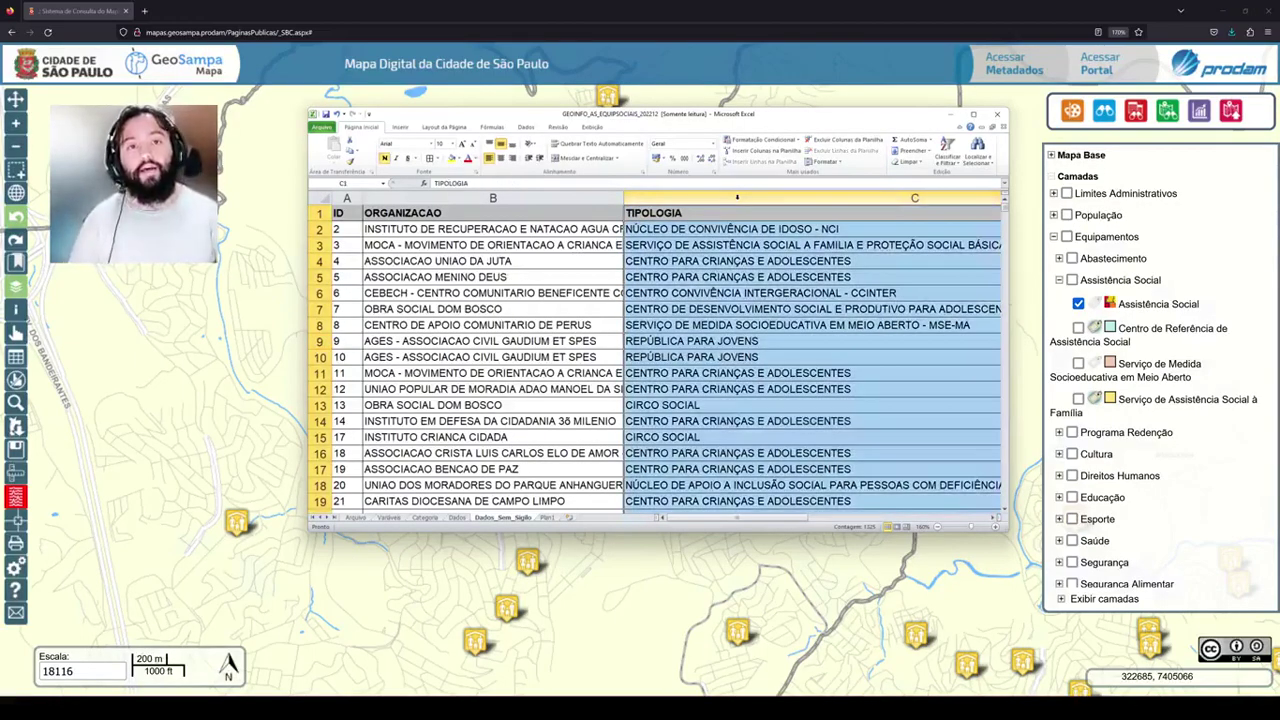
pyautogui.click(706, 292)
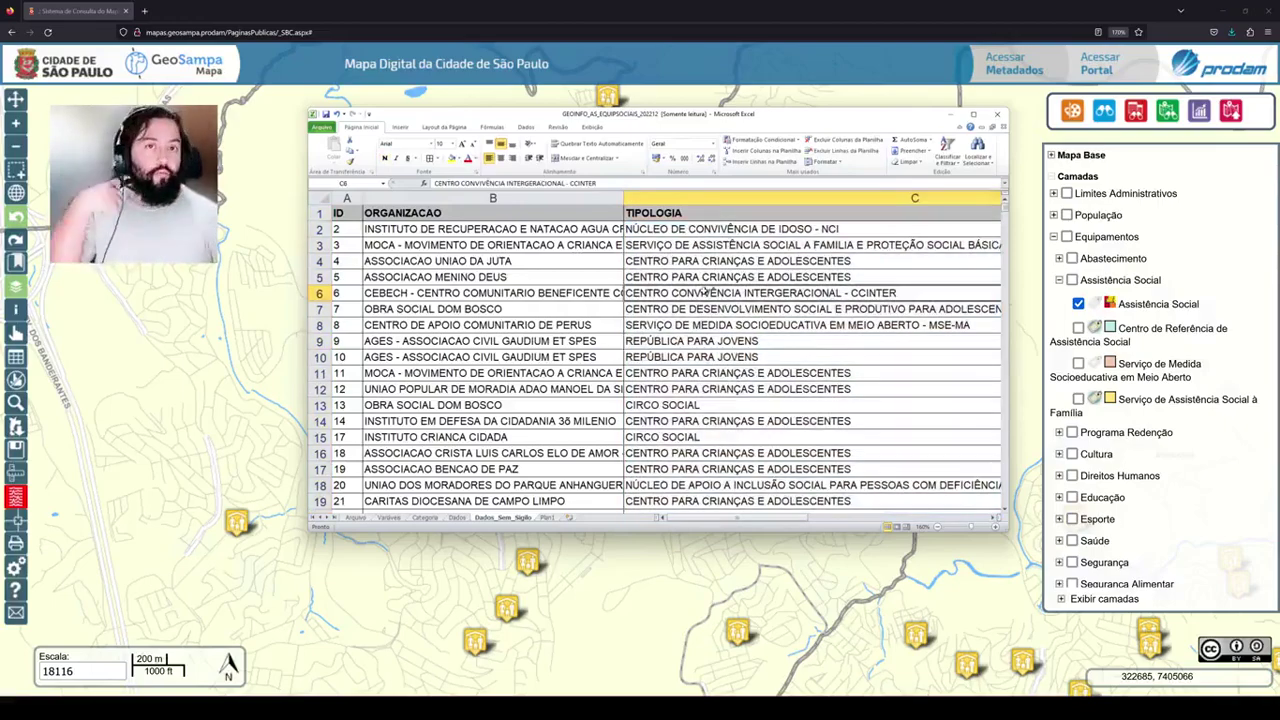
pyautogui.click(898, 13)
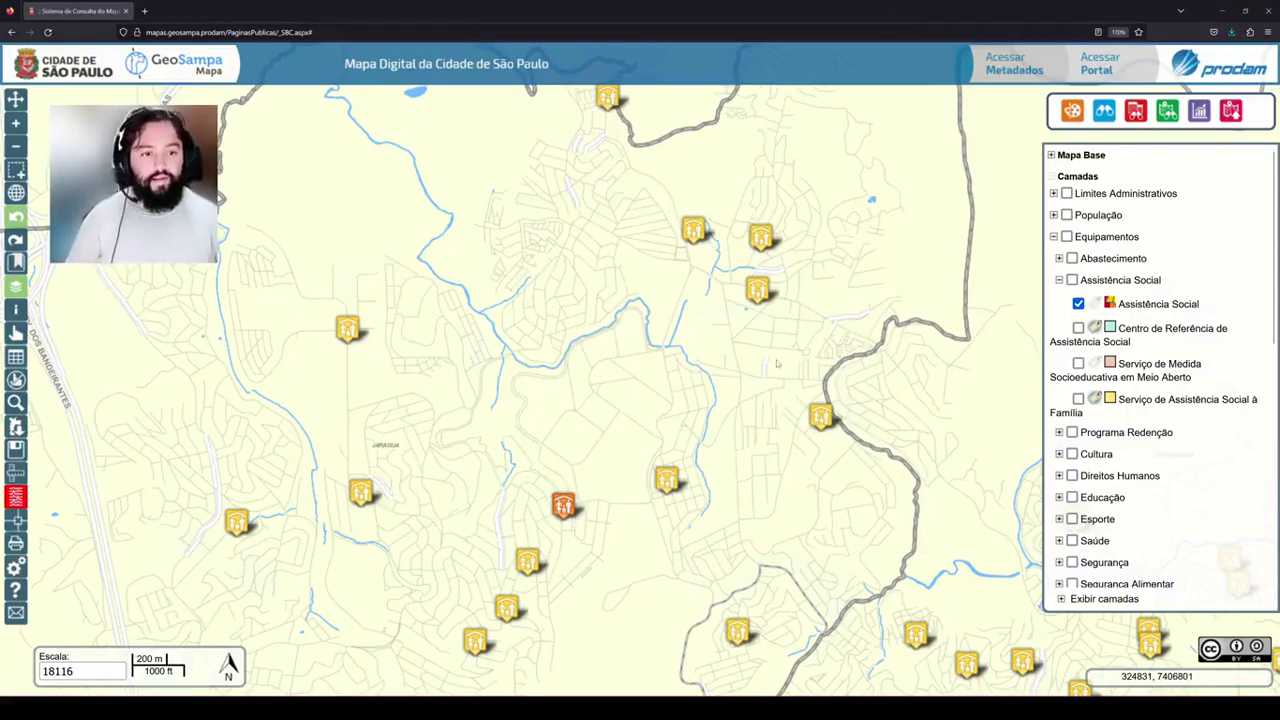
# - Start a grouped advanced query on an active layer, with group Assistência Social and layer Assistência Social
pyautogui.click(1200, 111)
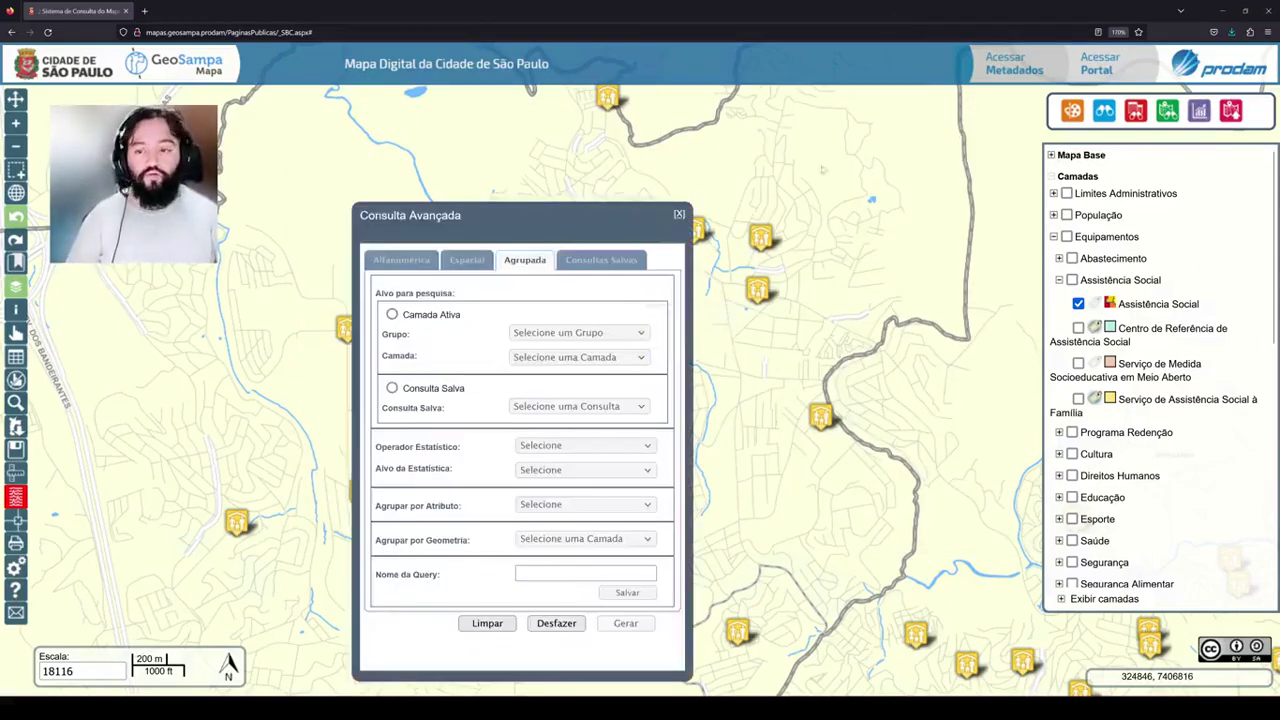
pyautogui.click(392, 314)
pyautogui.click(575, 332)
pyautogui.click(555, 368)
pyautogui.click(565, 357)
pyautogui.click(553, 394)
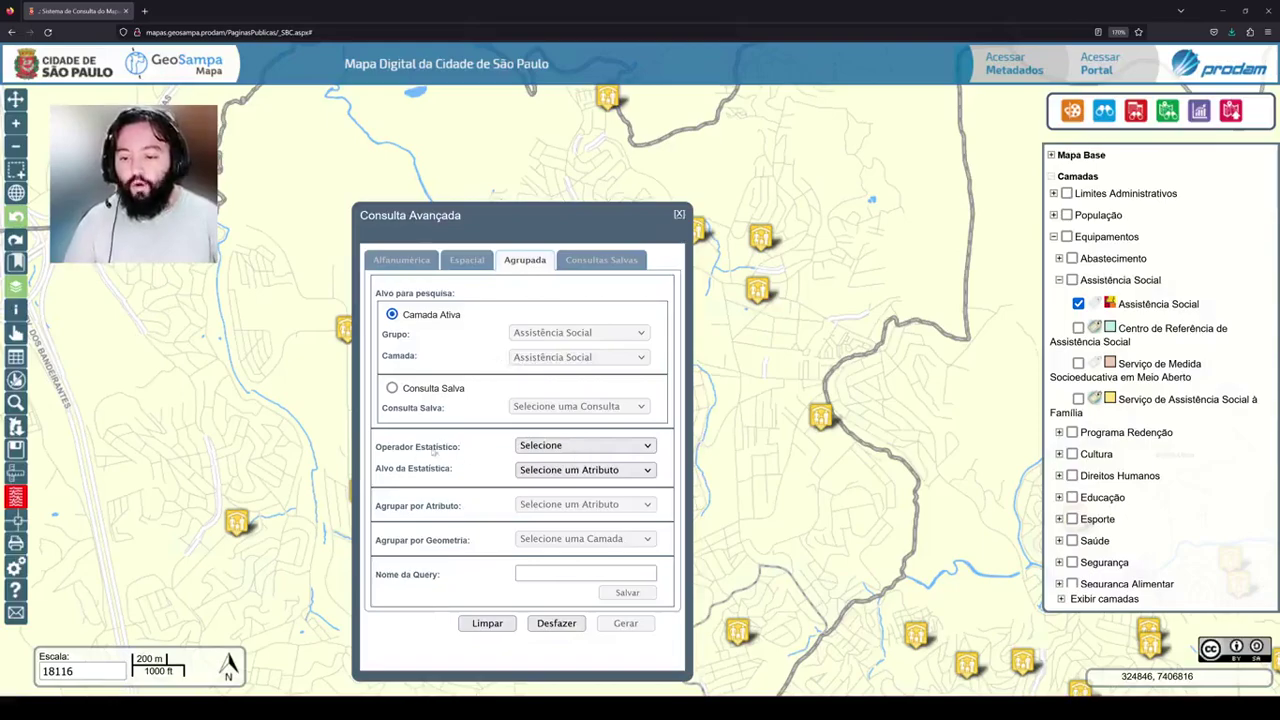
# - Set the query's statistical operator to Contagem and its statistic target to cd_identificador
pyautogui.click(540, 445)
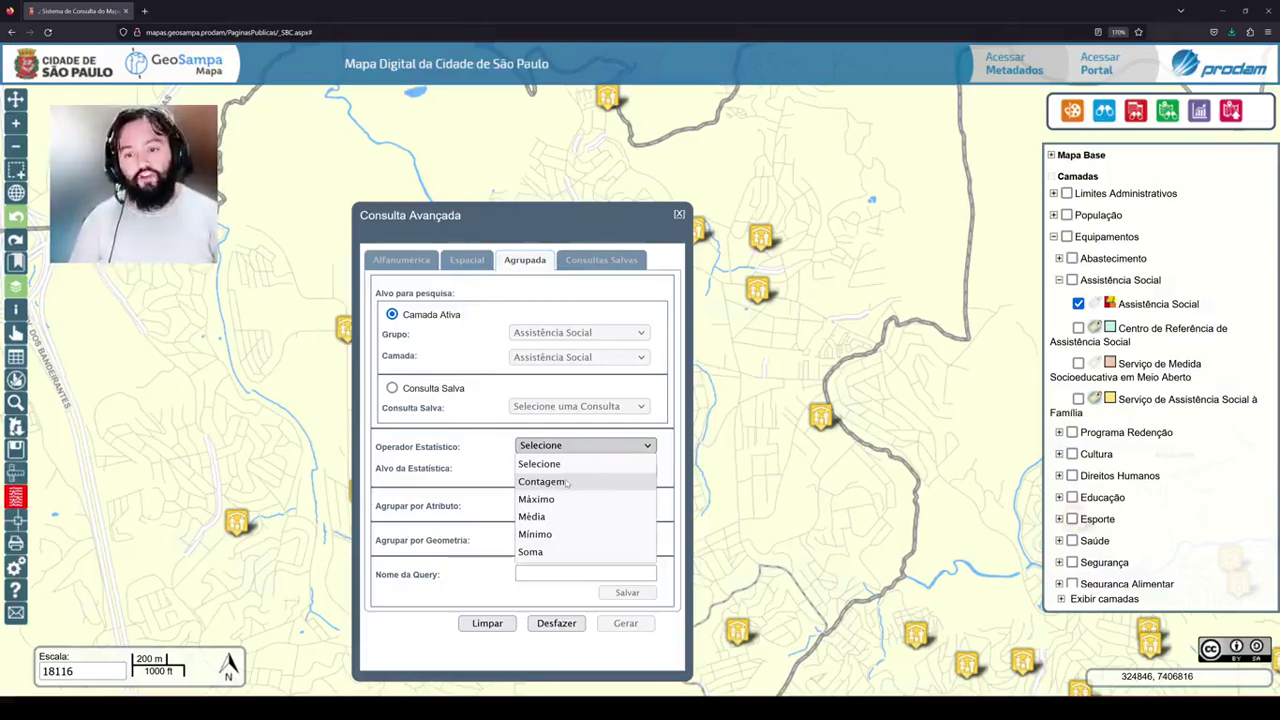
pyautogui.click(567, 482)
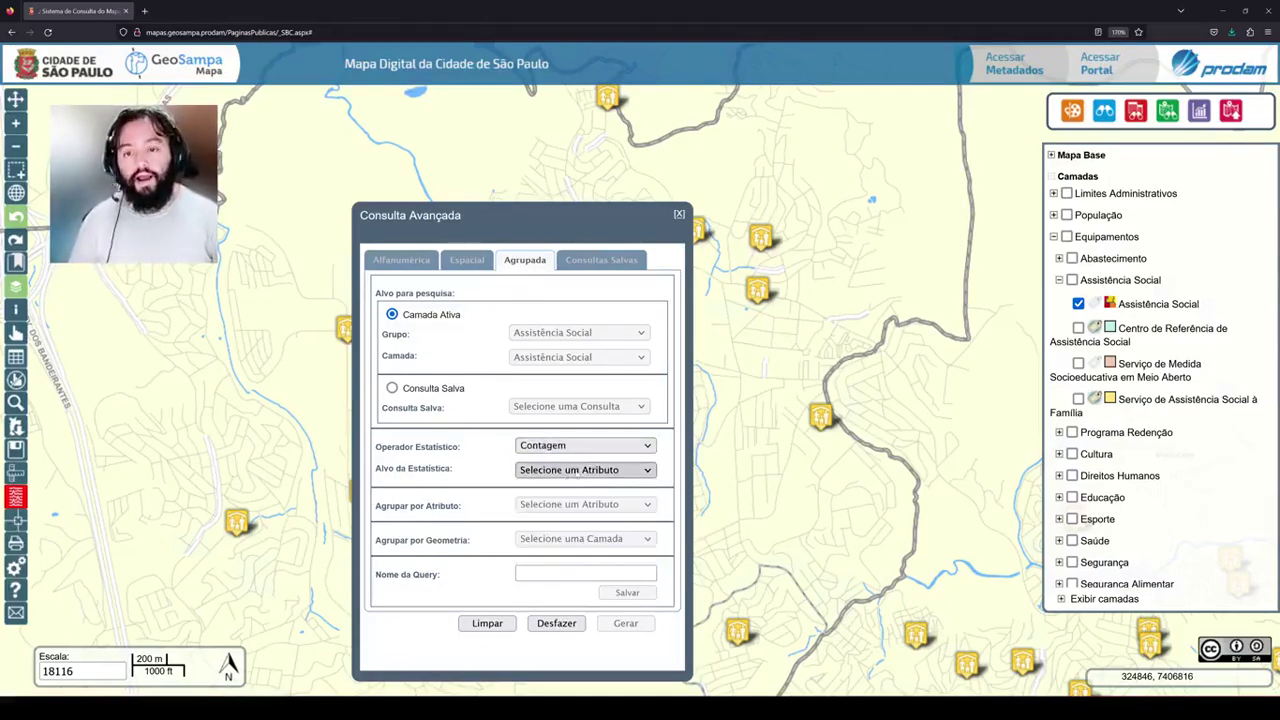
pyautogui.click(577, 473)
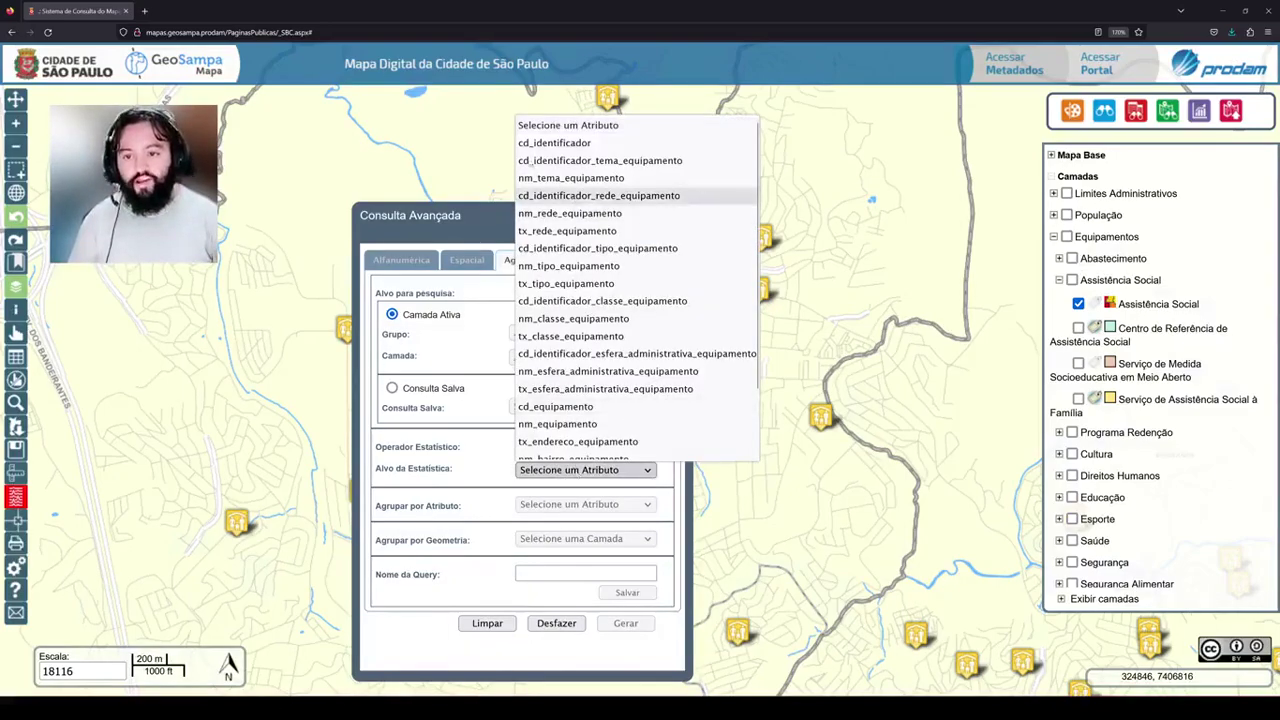
pyautogui.click(560, 143)
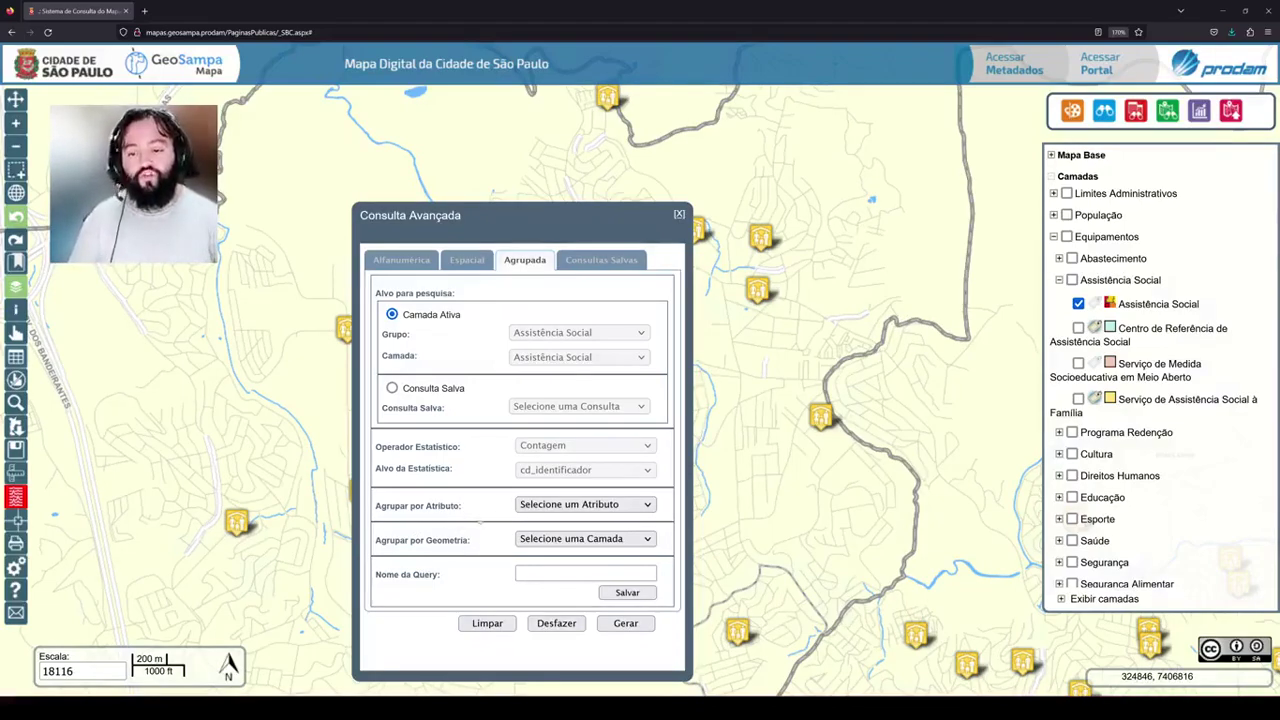
# - Group the count by the attribute nm_classe_equipamento and generate the results
pyautogui.click(538, 508)
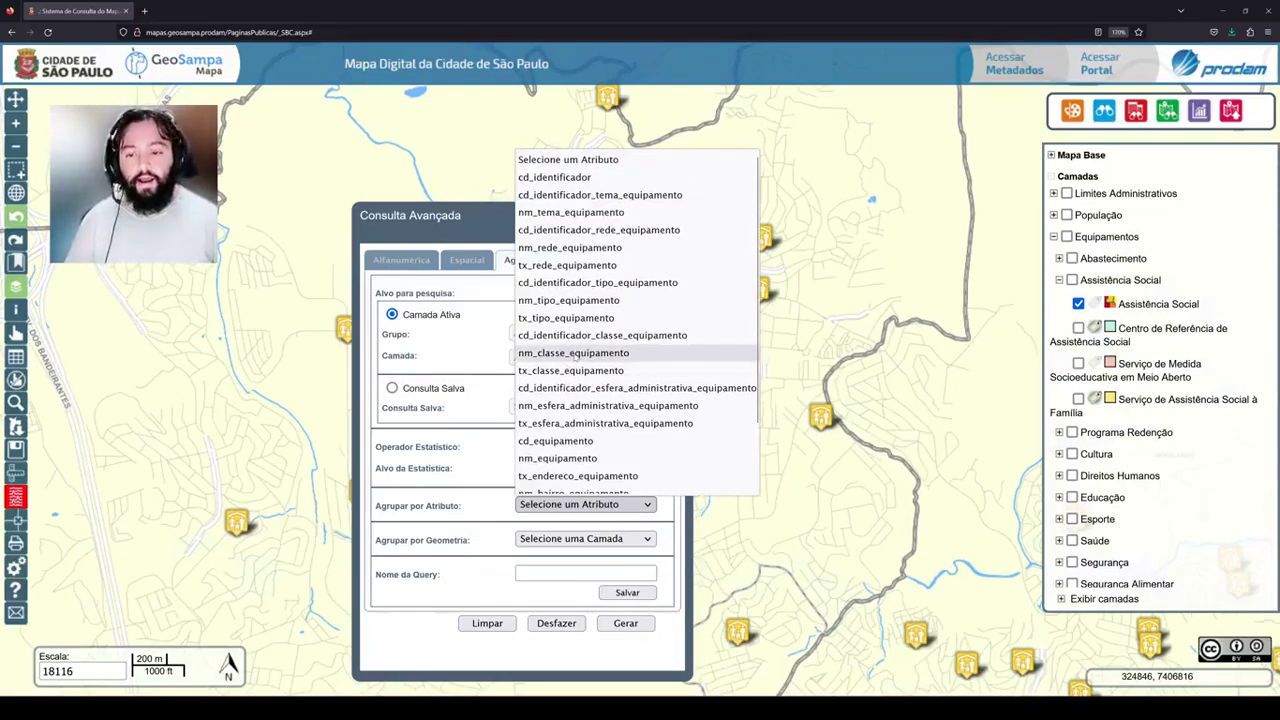
pyautogui.click(573, 353)
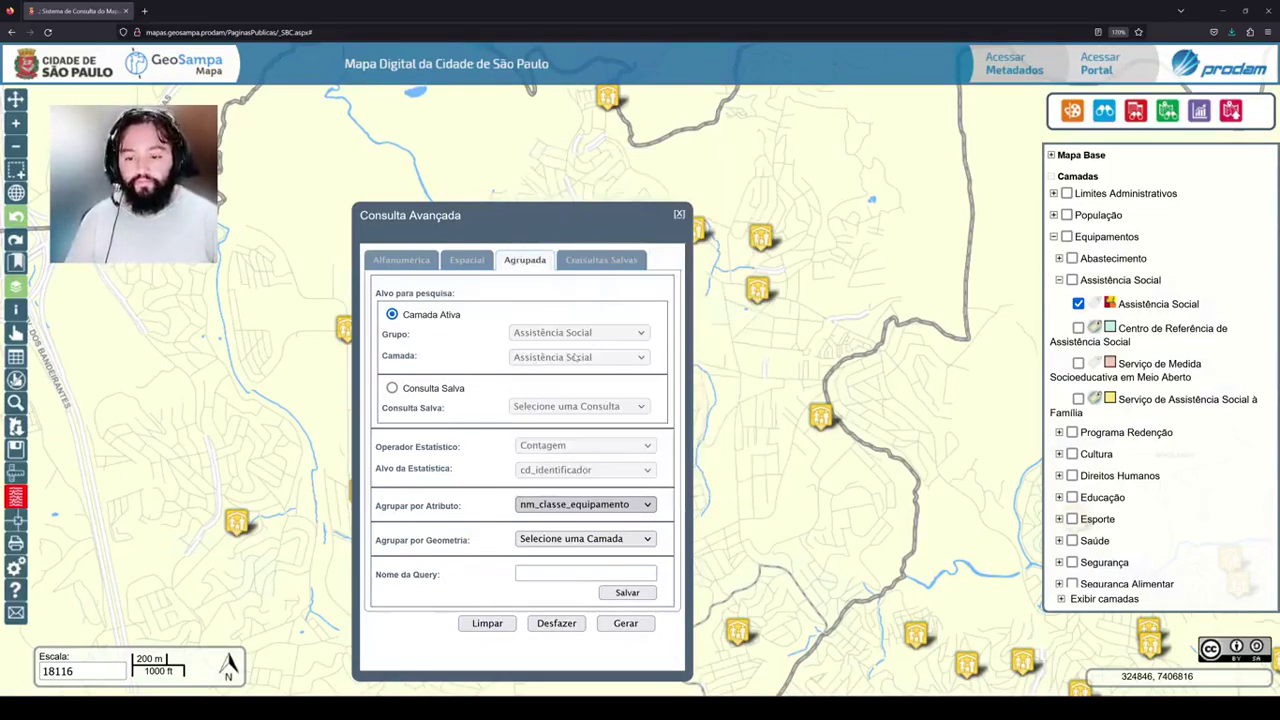
pyautogui.click(625, 623)
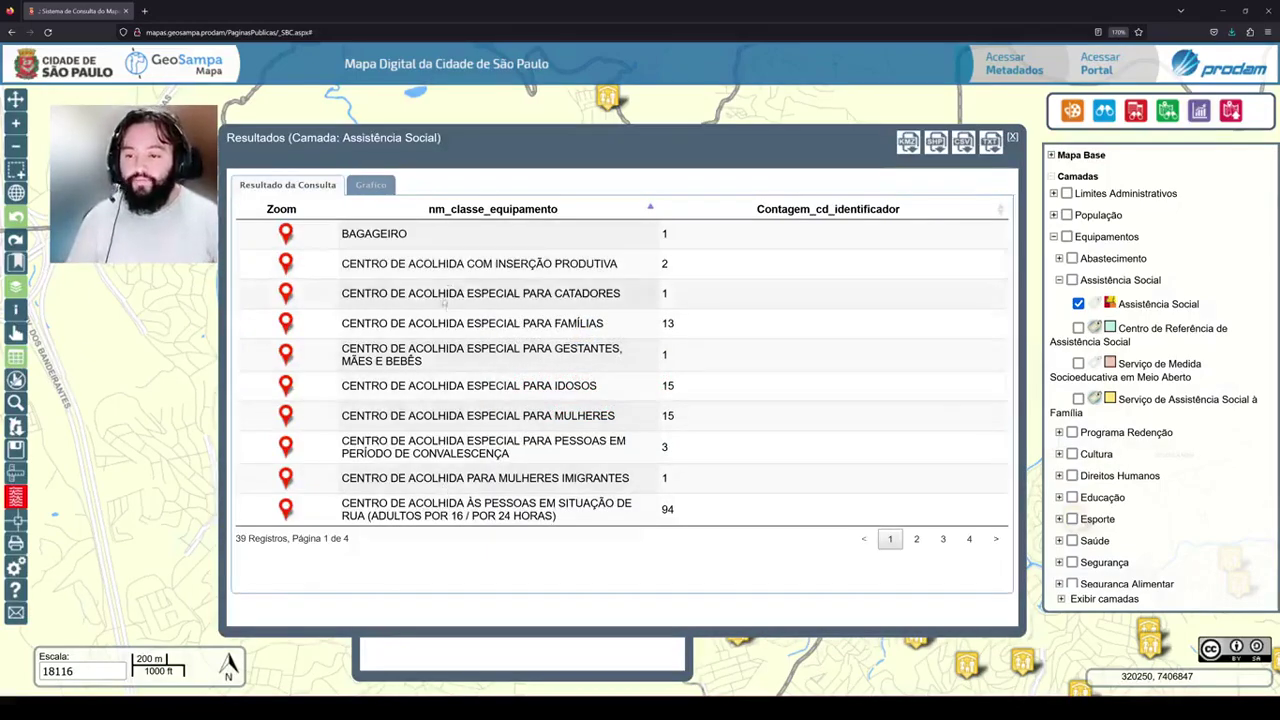
# - Review all four pages of facility counts by class, return to page 1, and close the results
pyautogui.click(915, 539)
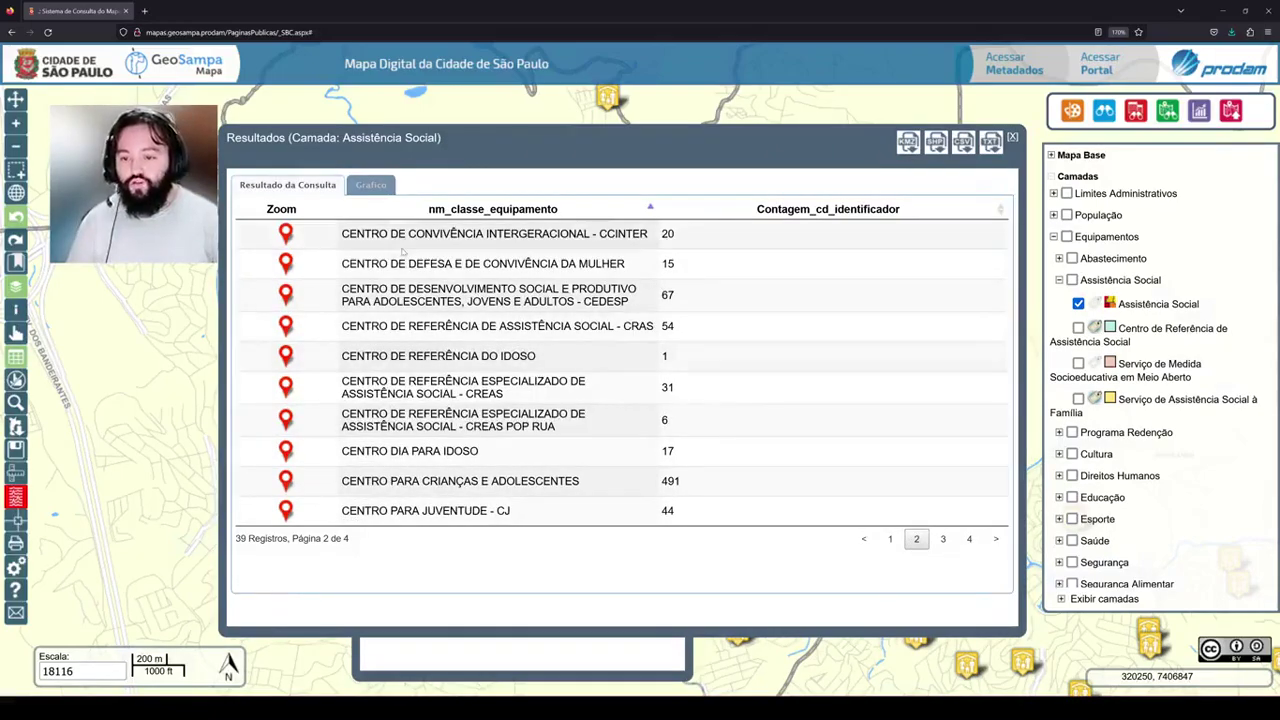
pyautogui.click(943, 539)
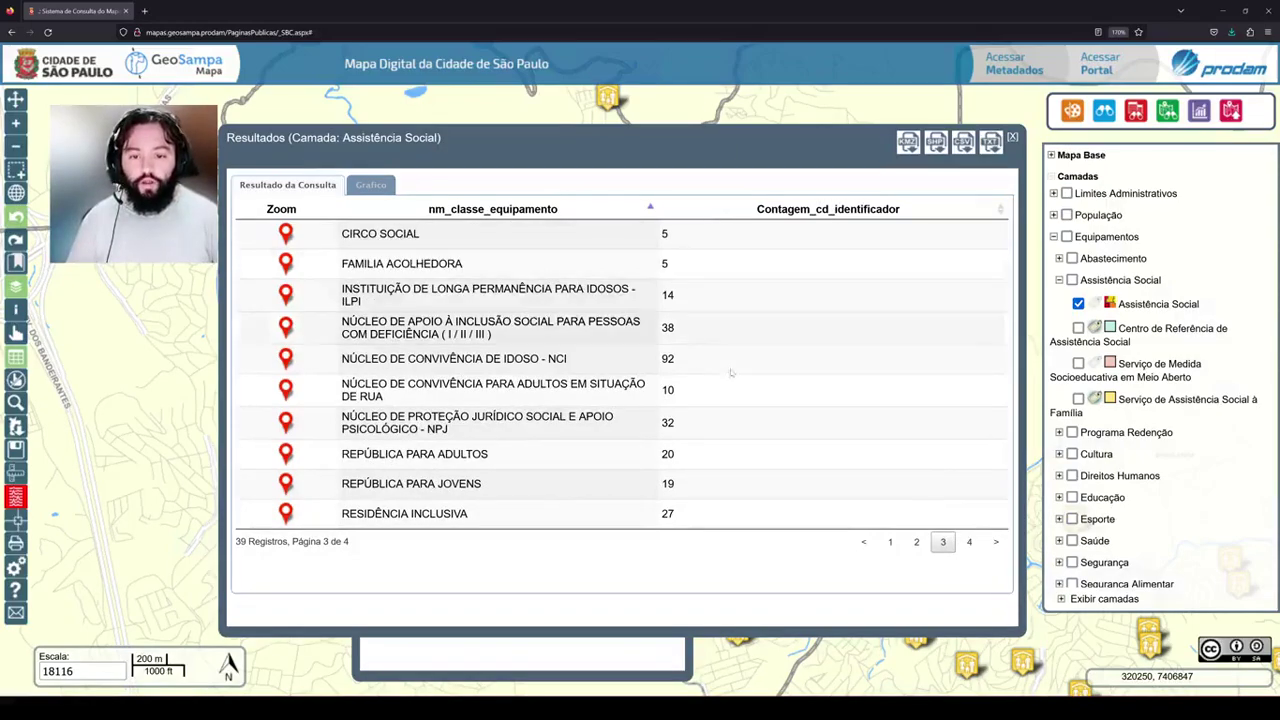
pyautogui.click(969, 541)
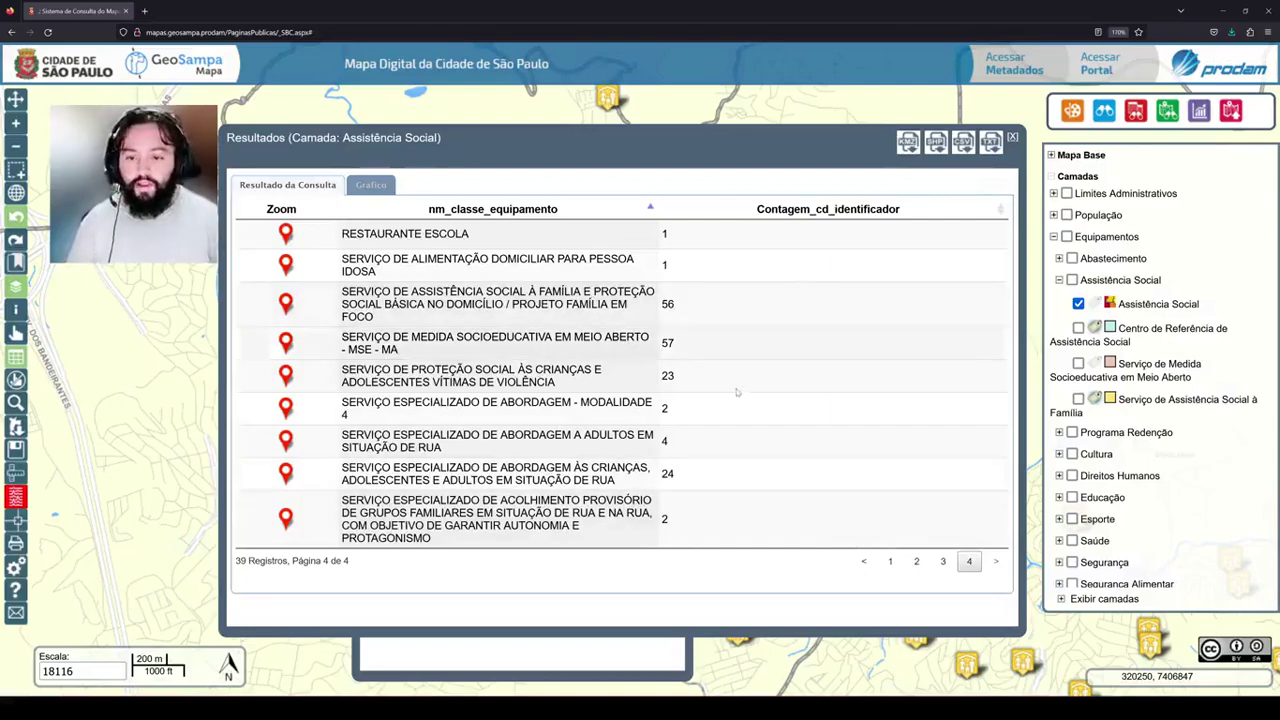
pyautogui.click(891, 561)
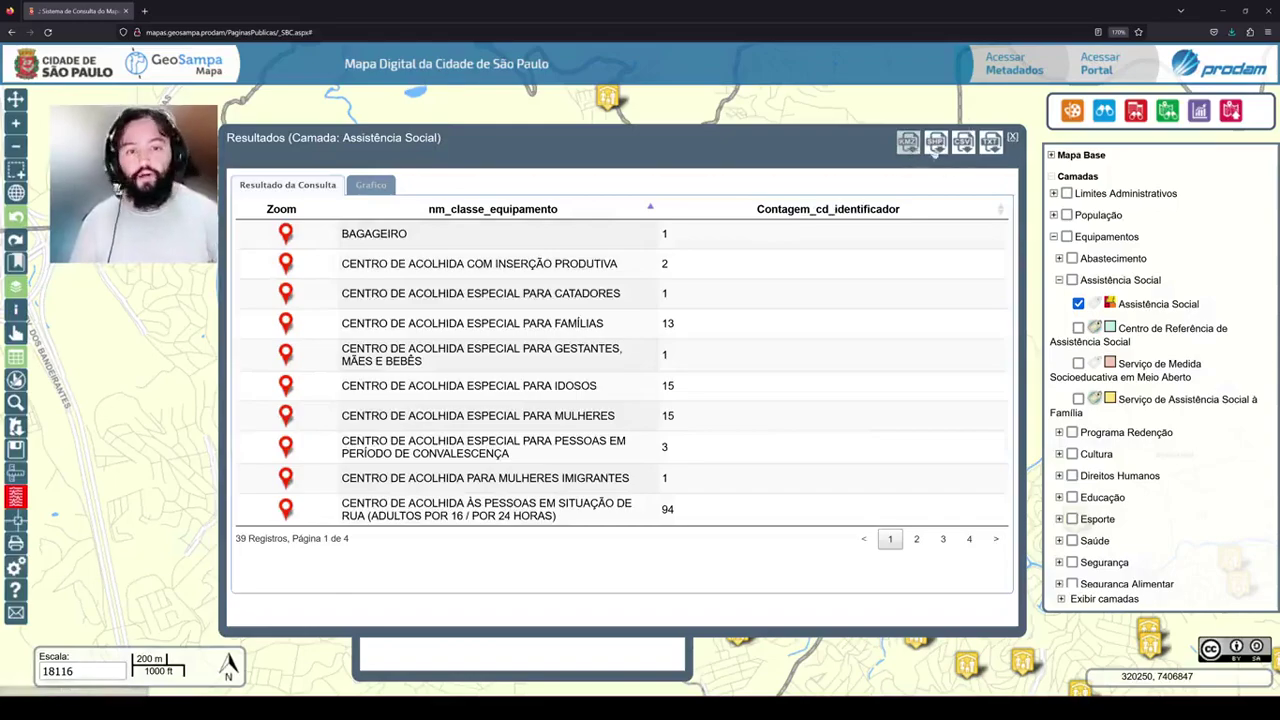
pyautogui.click(1012, 137)
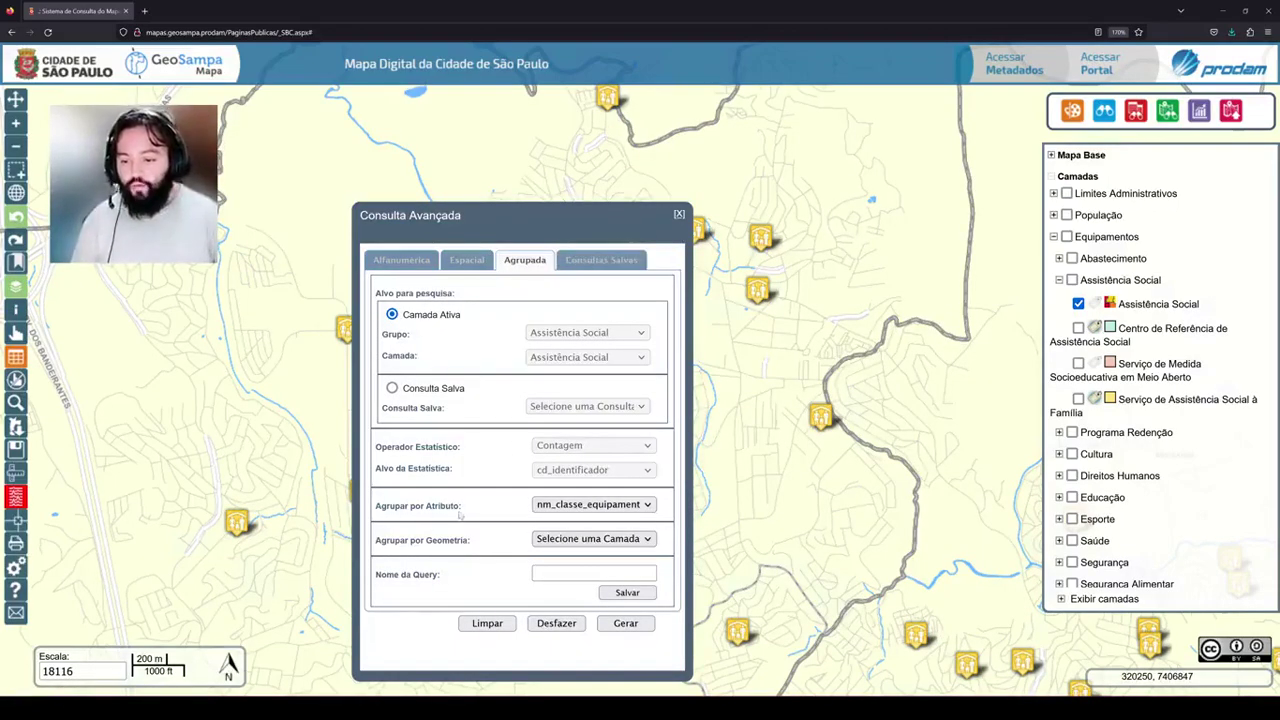
# - Clear the grouping attribute, resetting it to "Selecione um Atributo"
pyautogui.click(574, 512)
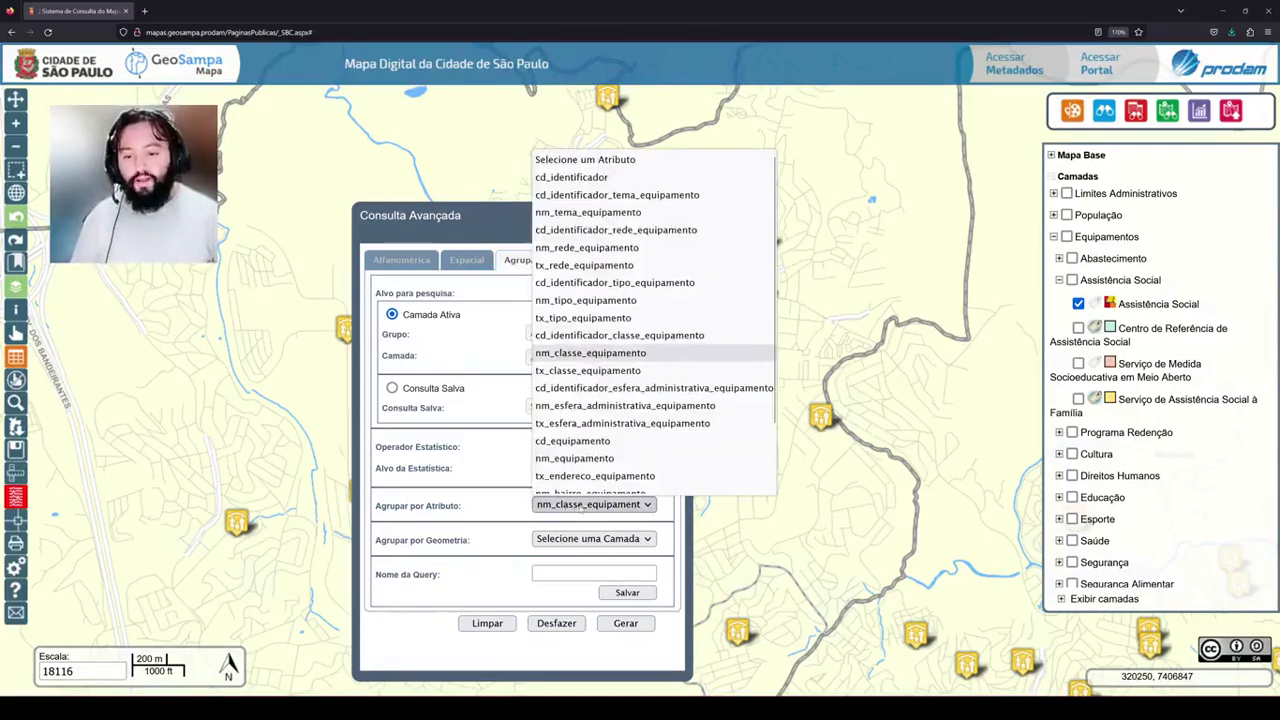
pyautogui.click(584, 510)
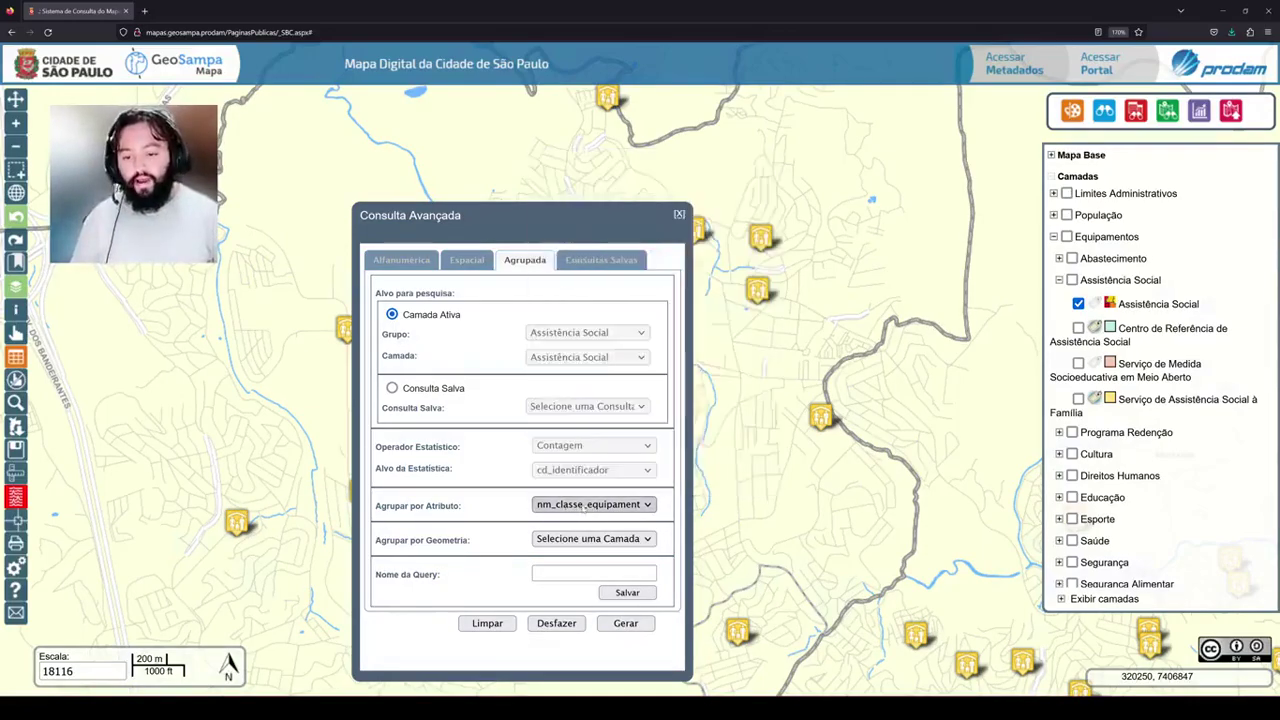
pyautogui.click(572, 506)
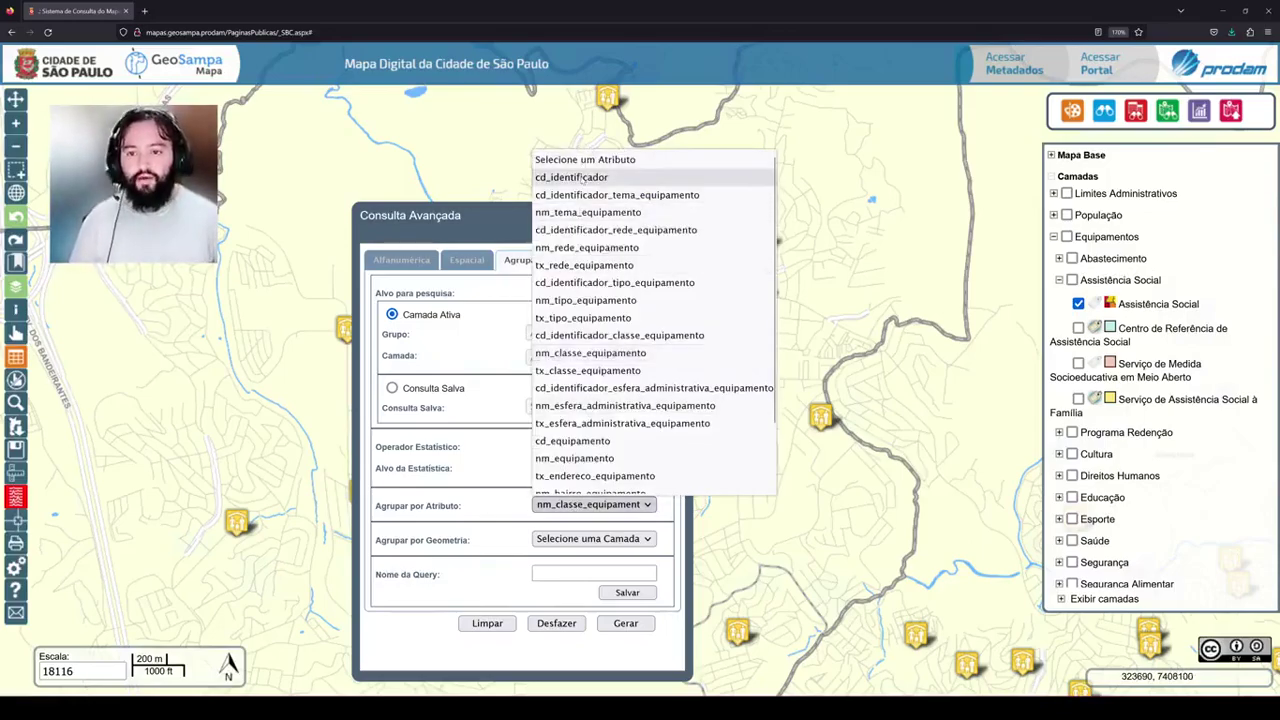
pyautogui.click(584, 180)
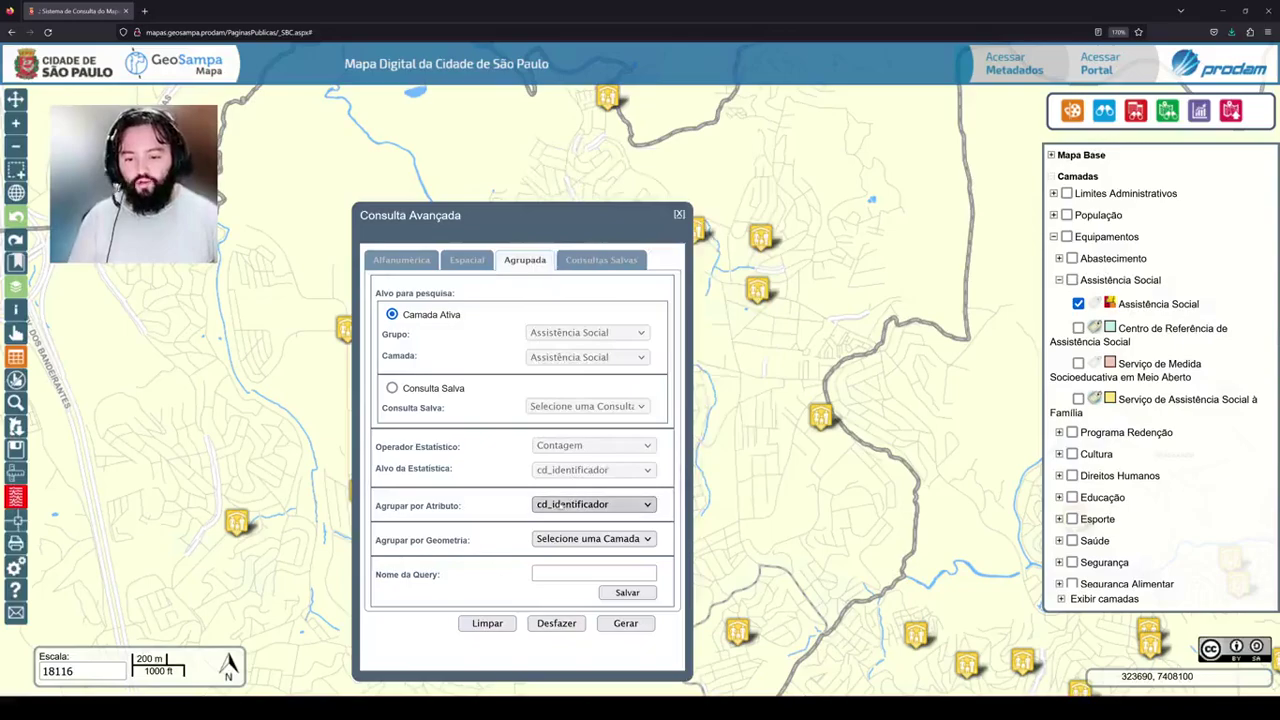
pyautogui.click(563, 505)
pyautogui.click(600, 165)
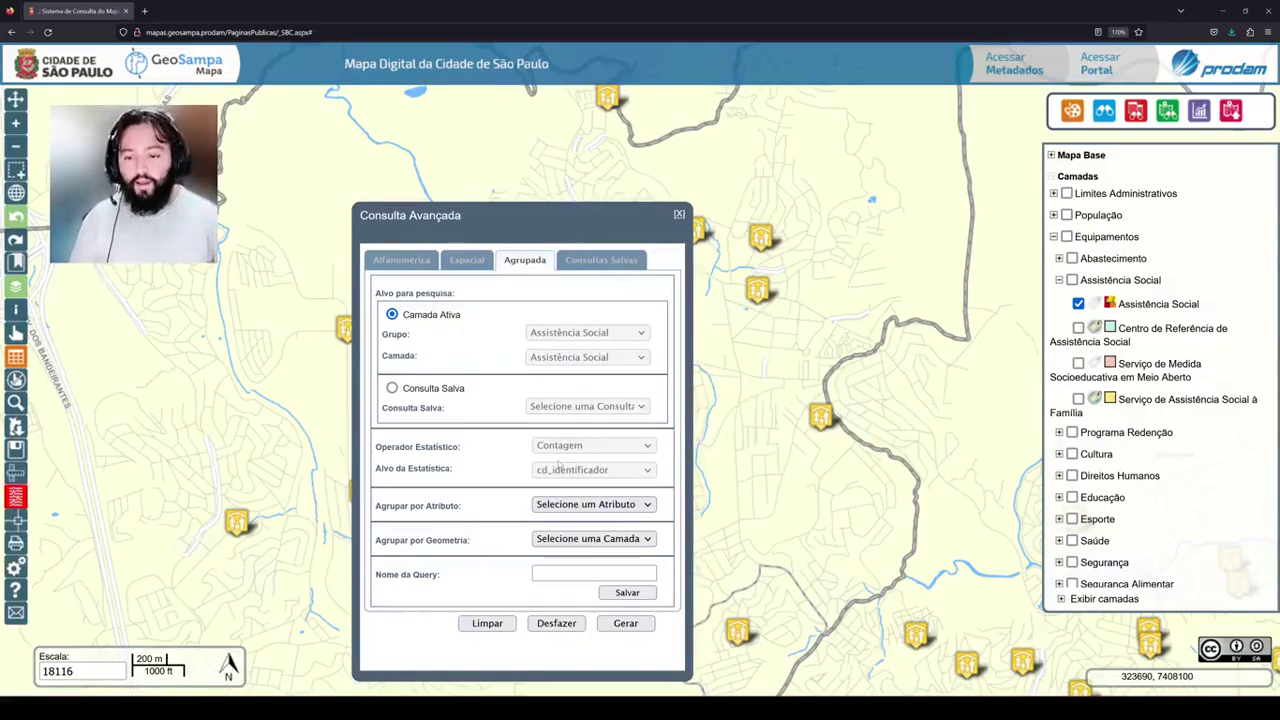
# - Group the count by the Subprefeitura geometry and generate the results
pyautogui.click(590, 539)
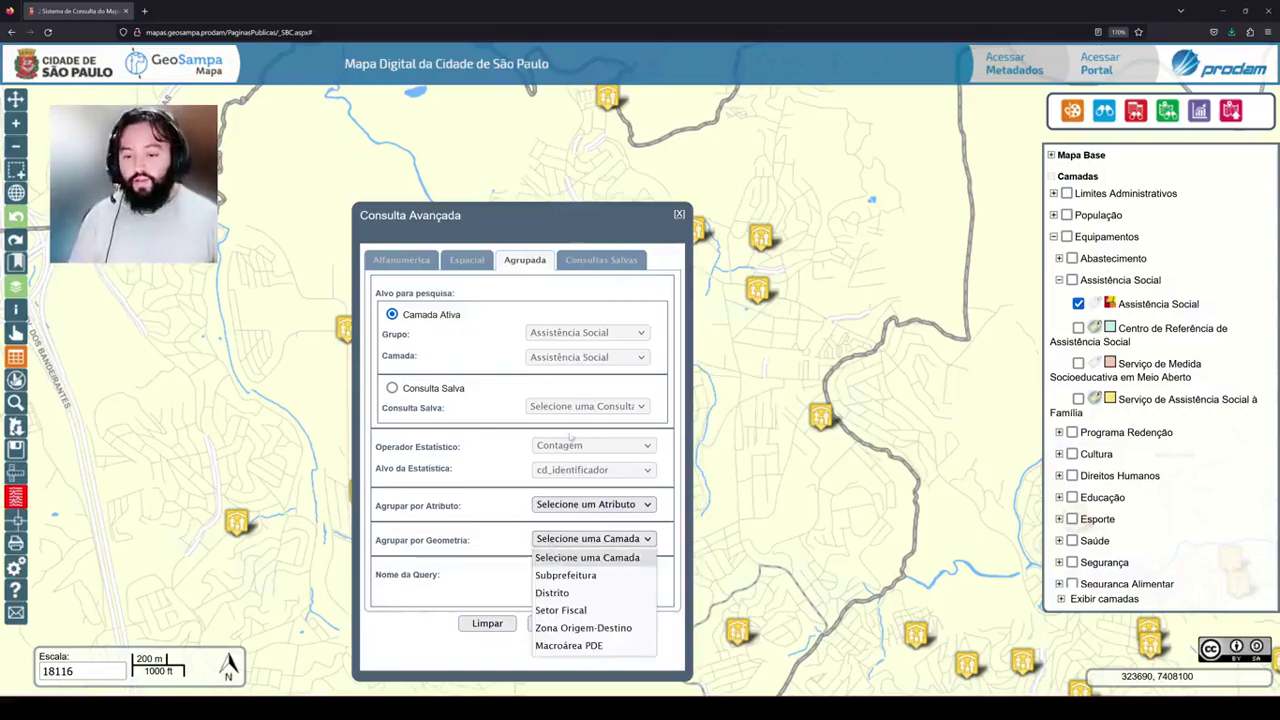
pyautogui.click(565, 575)
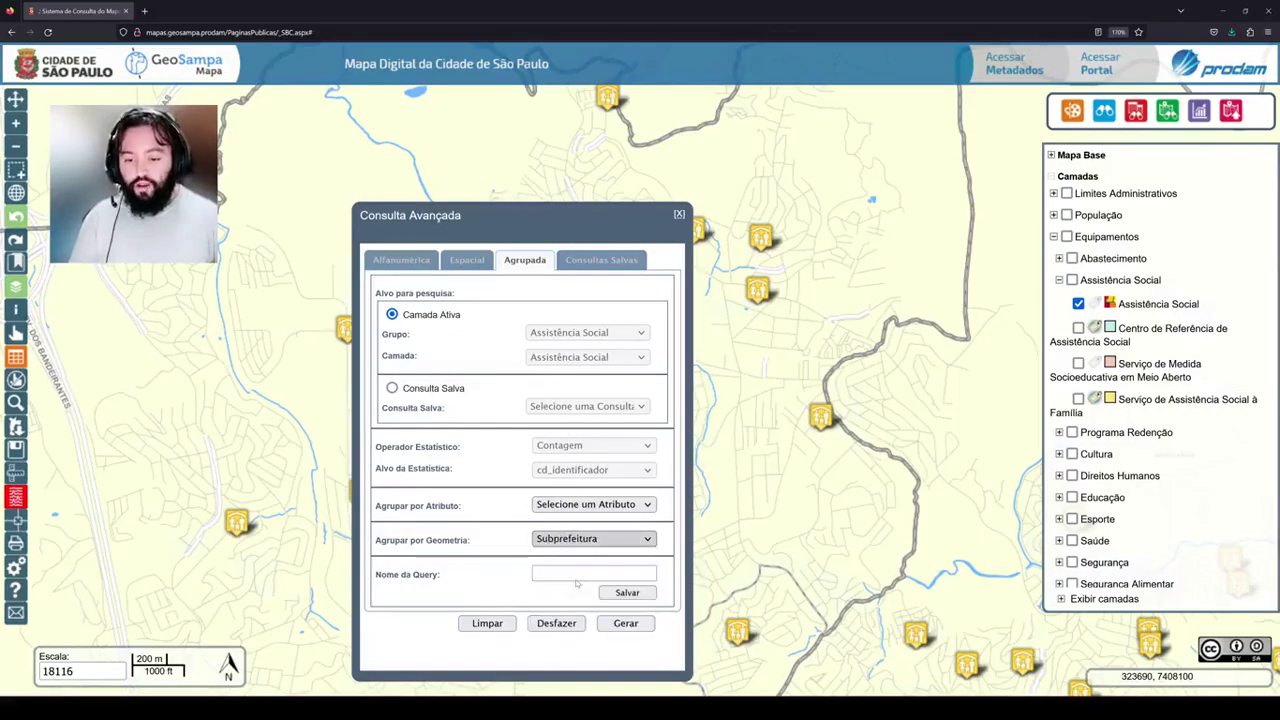
pyautogui.click(626, 623)
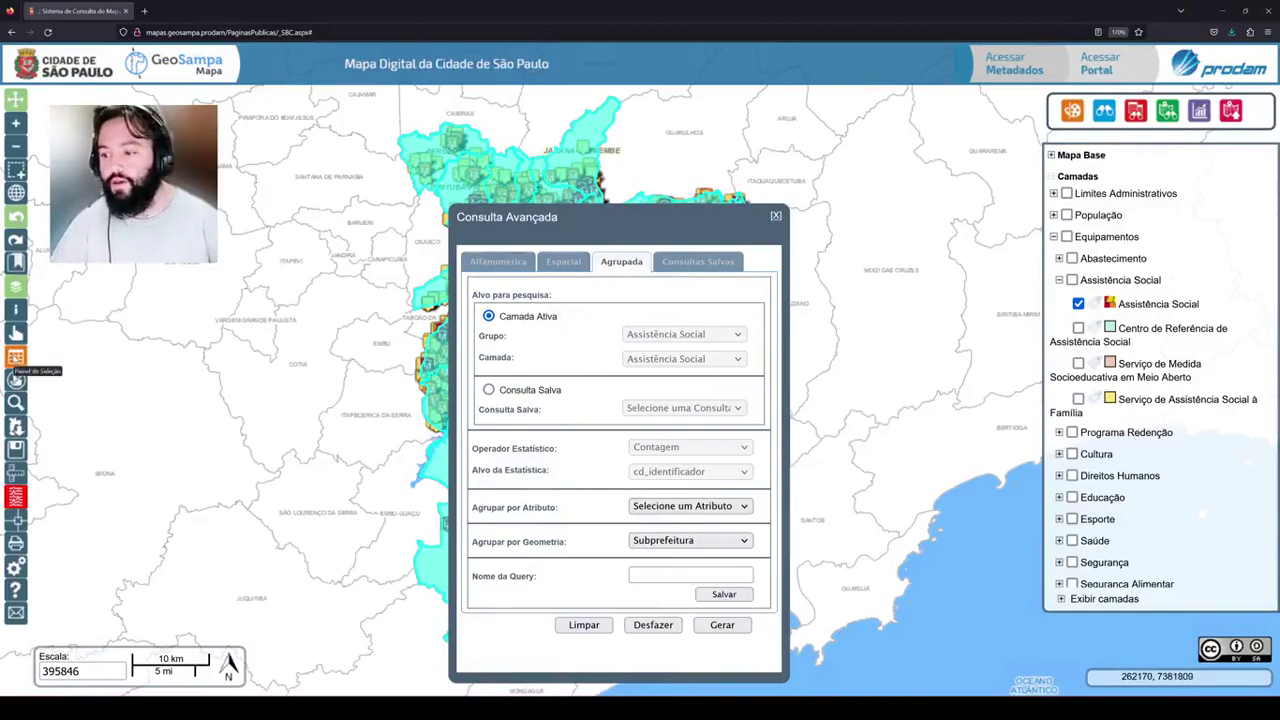
# - Show the results table over the map, move it fully into view, and sort it by Contagem_cd_identificador in descending order
pyautogui.click(15, 358)
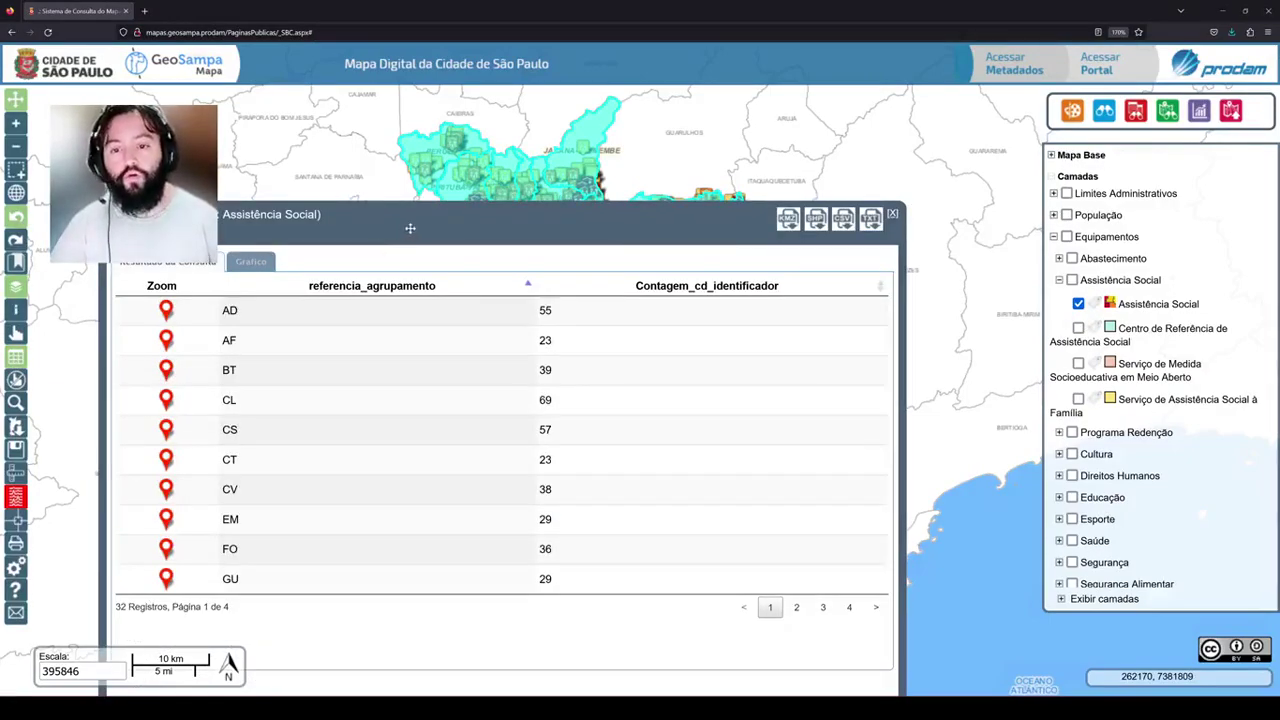
pyautogui.moveTo(428, 226); pyautogui.dragTo(549, 175)
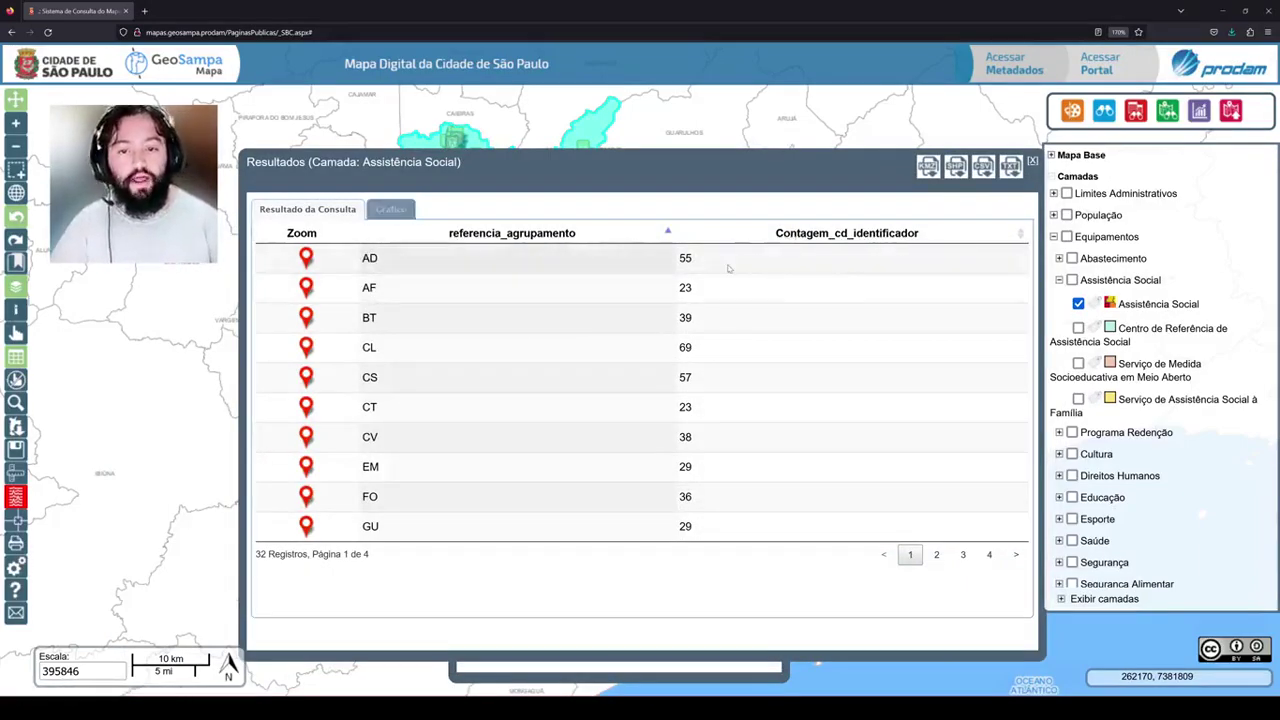
pyautogui.click(800, 234)
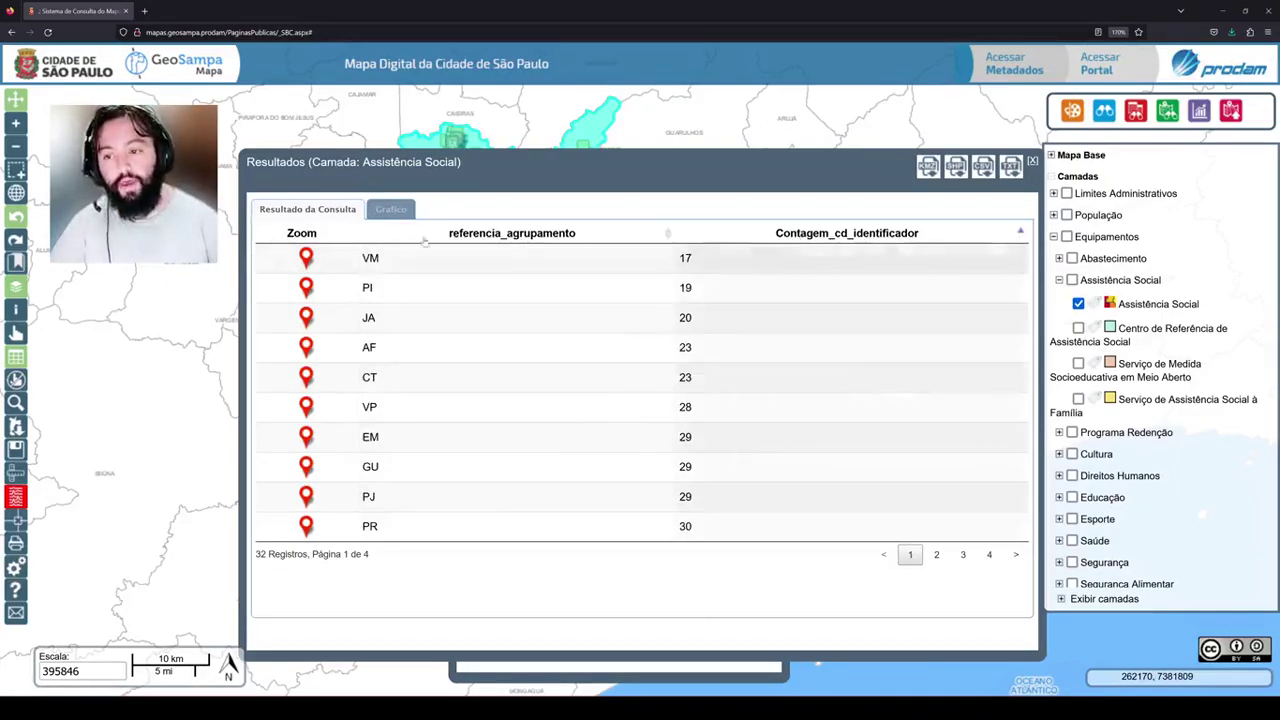
pyautogui.click(773, 232)
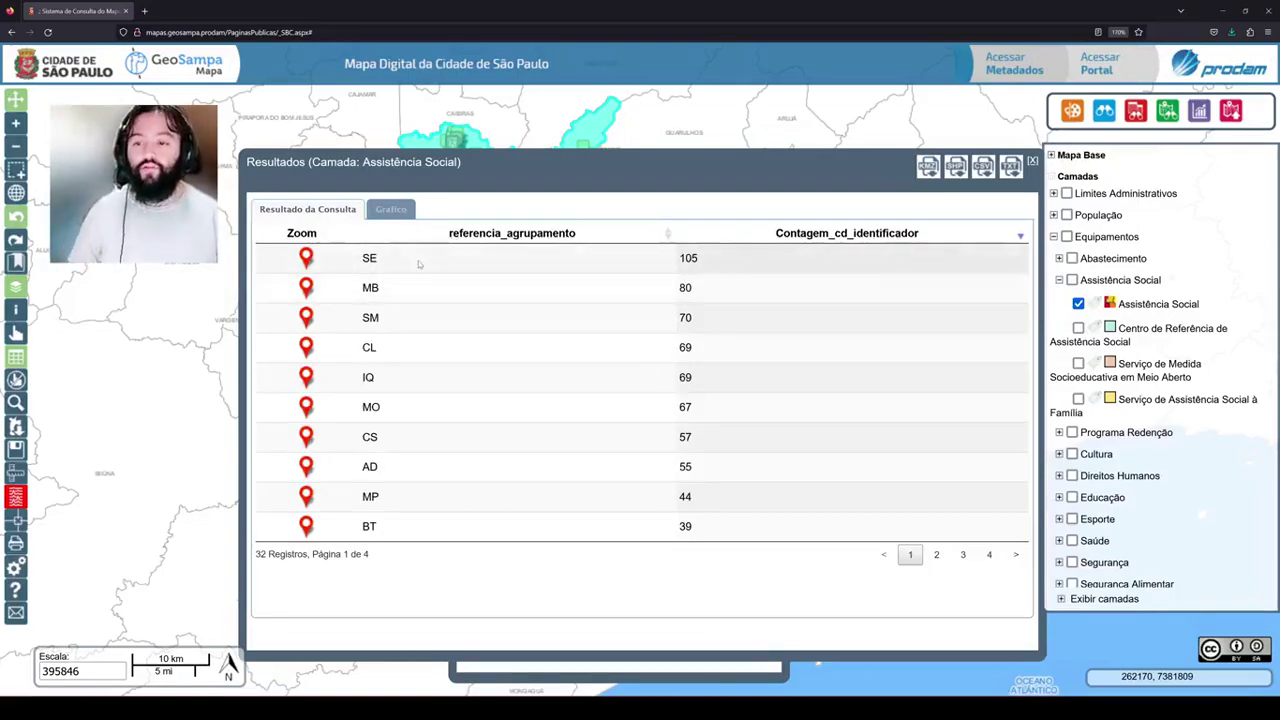
# - Generate a bar chart (Gráfico de Barras) of contagem_cd_identificador by referencia_agrupamento
pyautogui.click(390, 211)
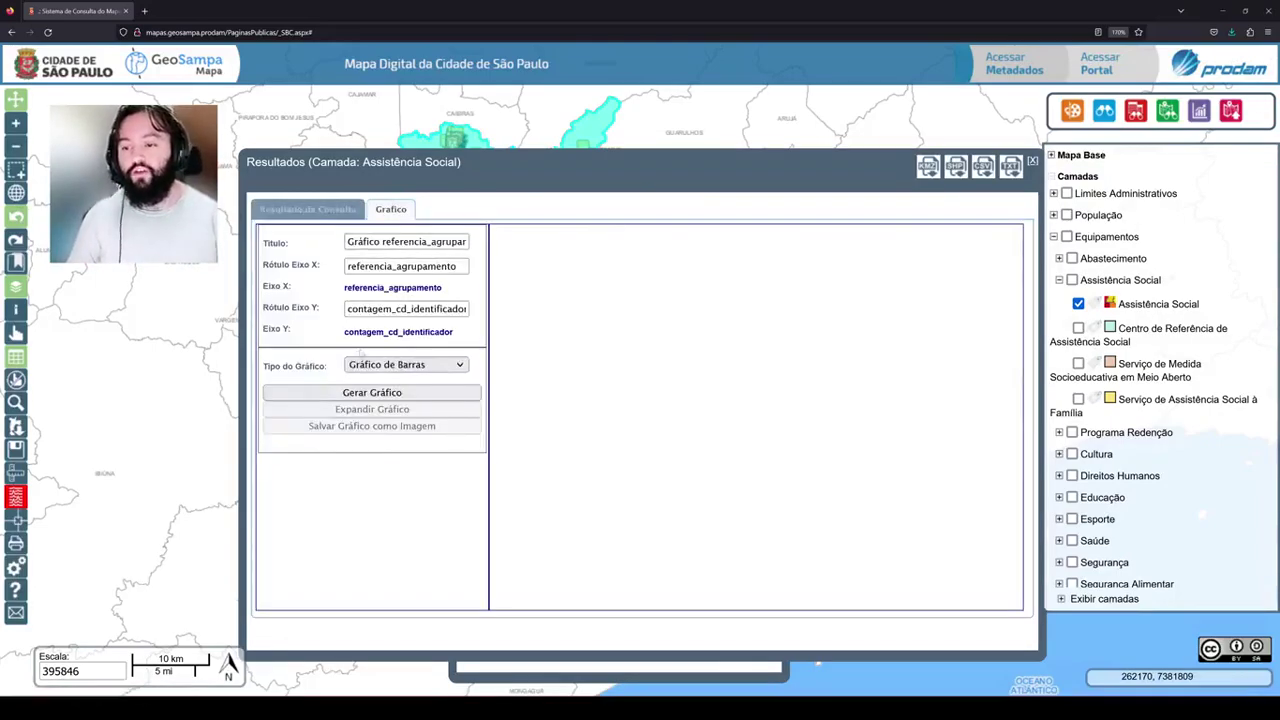
pyautogui.click(396, 366)
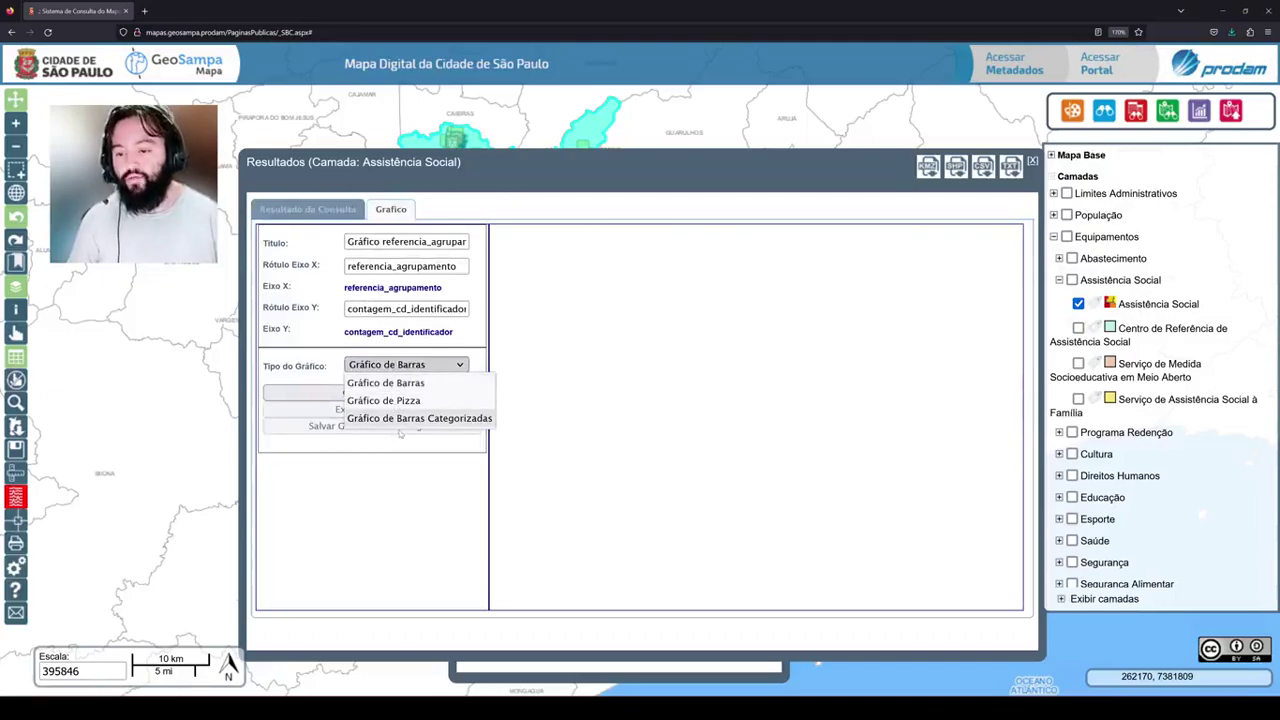
pyautogui.click(395, 383)
pyautogui.click(398, 393)
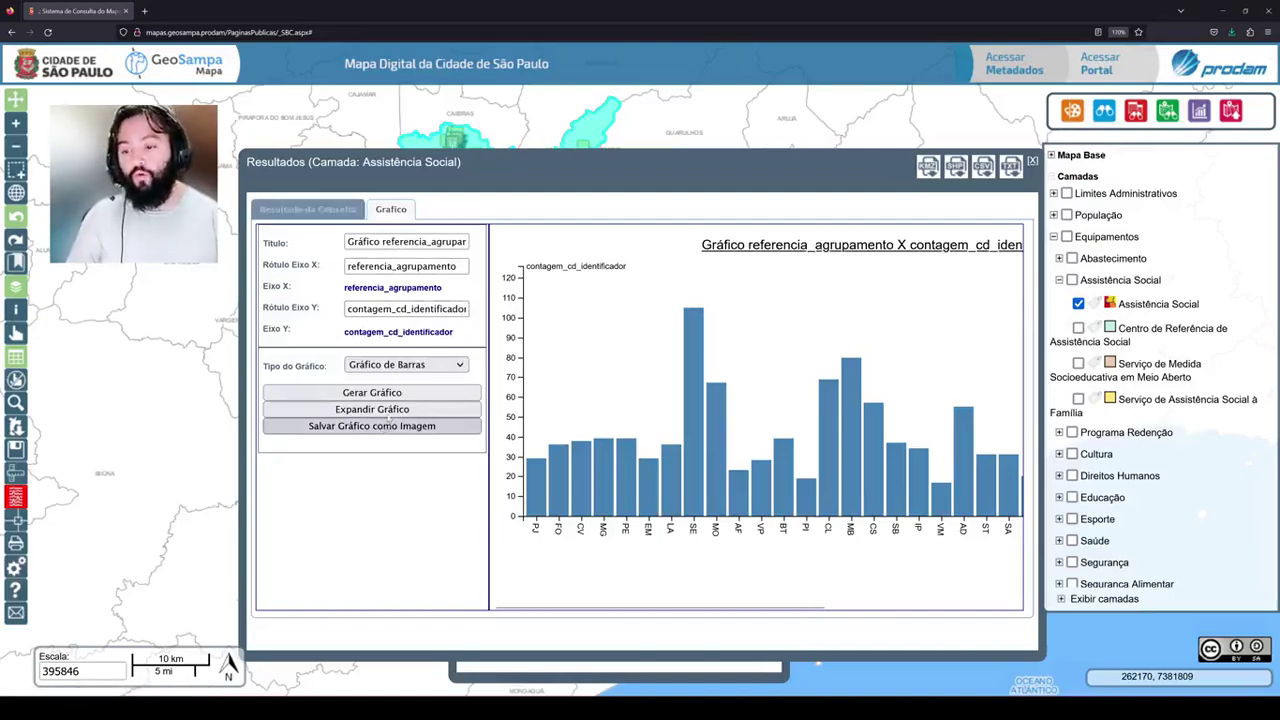
# - Check the chart's title setting against the query results table, ending on the table
pyautogui.click(343, 211)
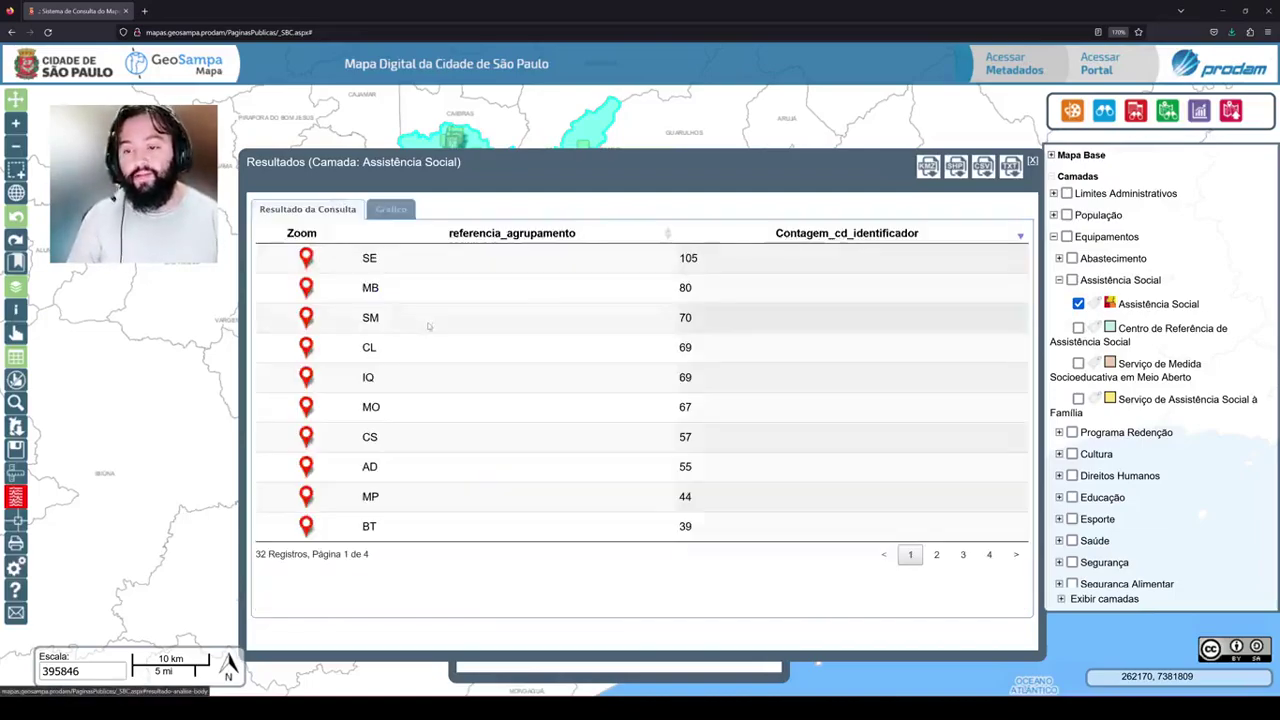
pyautogui.click(391, 209)
pyautogui.doubleClick(420, 241)
pyautogui.click(335, 210)
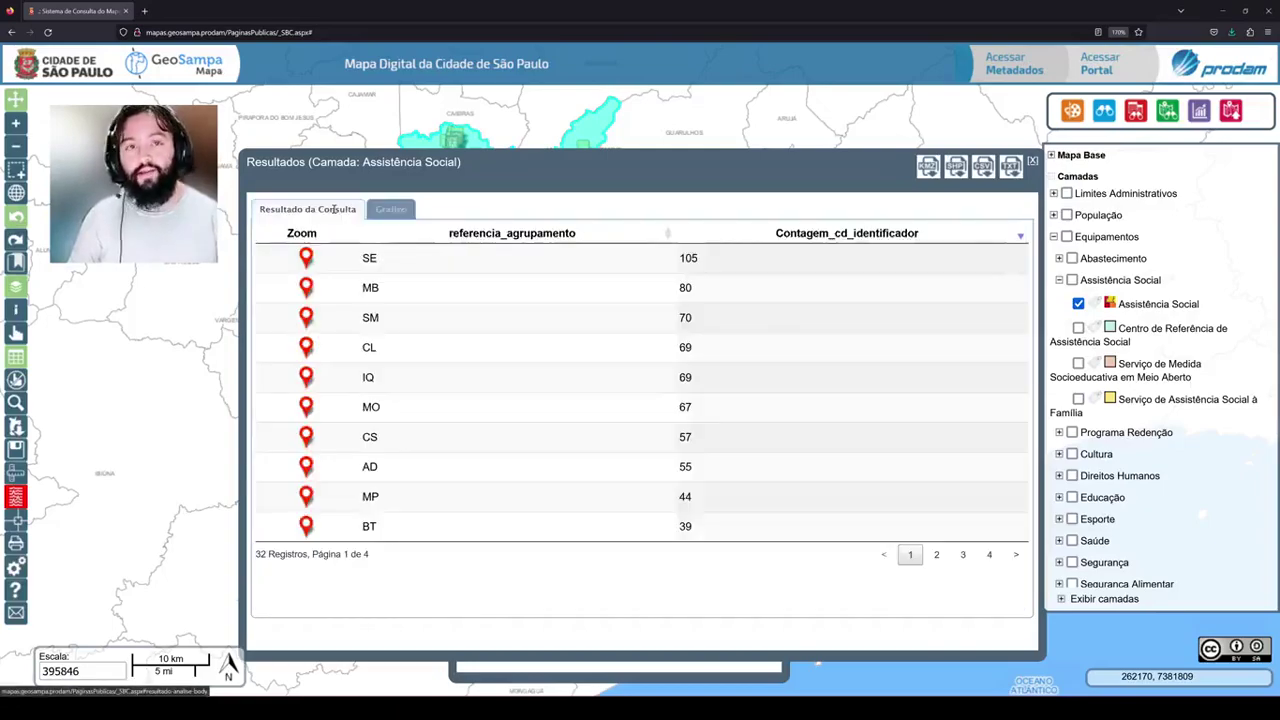